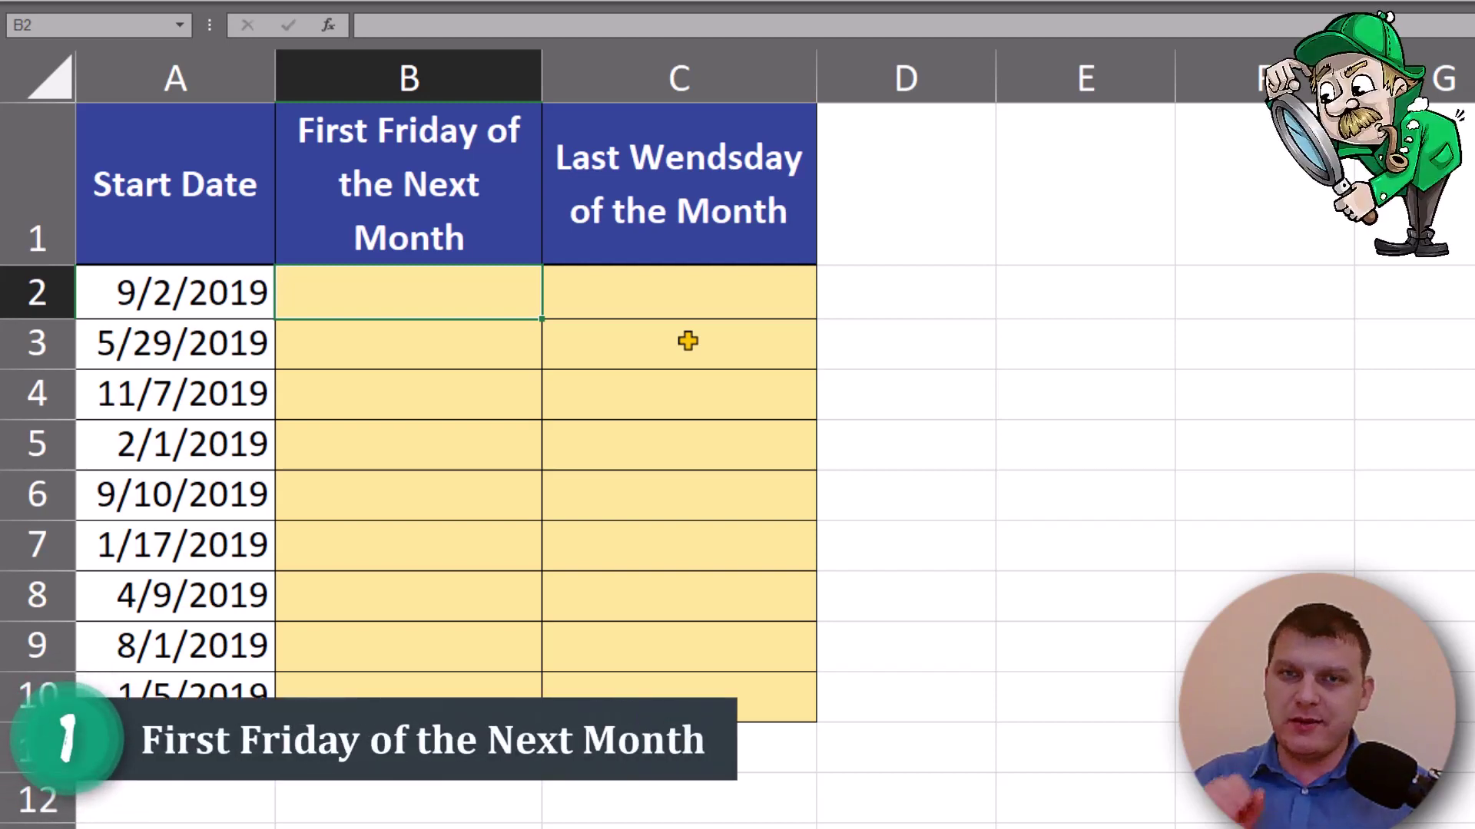
Point out the First Friday and Last Wednesday headings, then select cell B2.
left_click(461, 144)
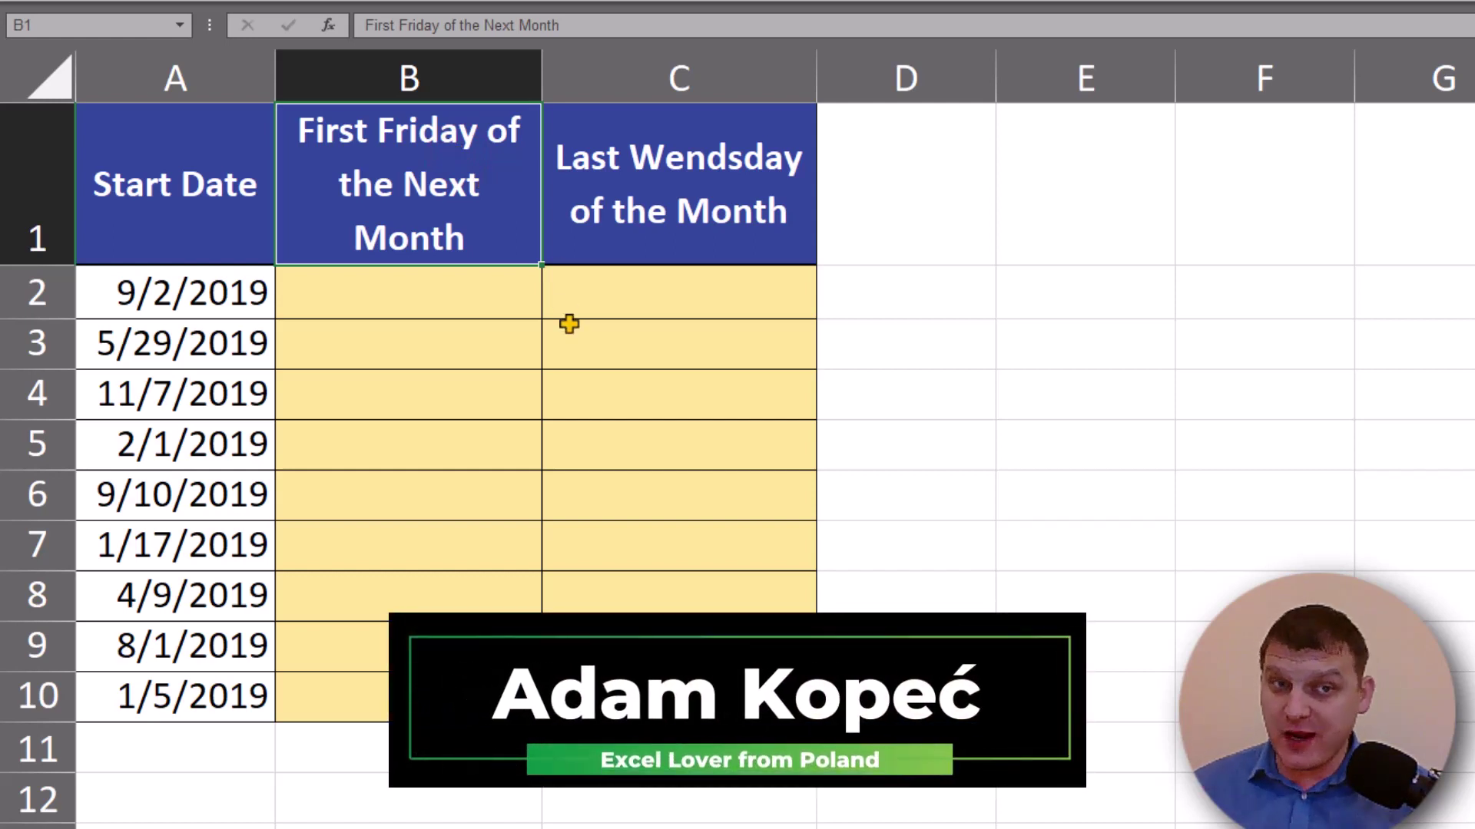
left_click(691, 189)
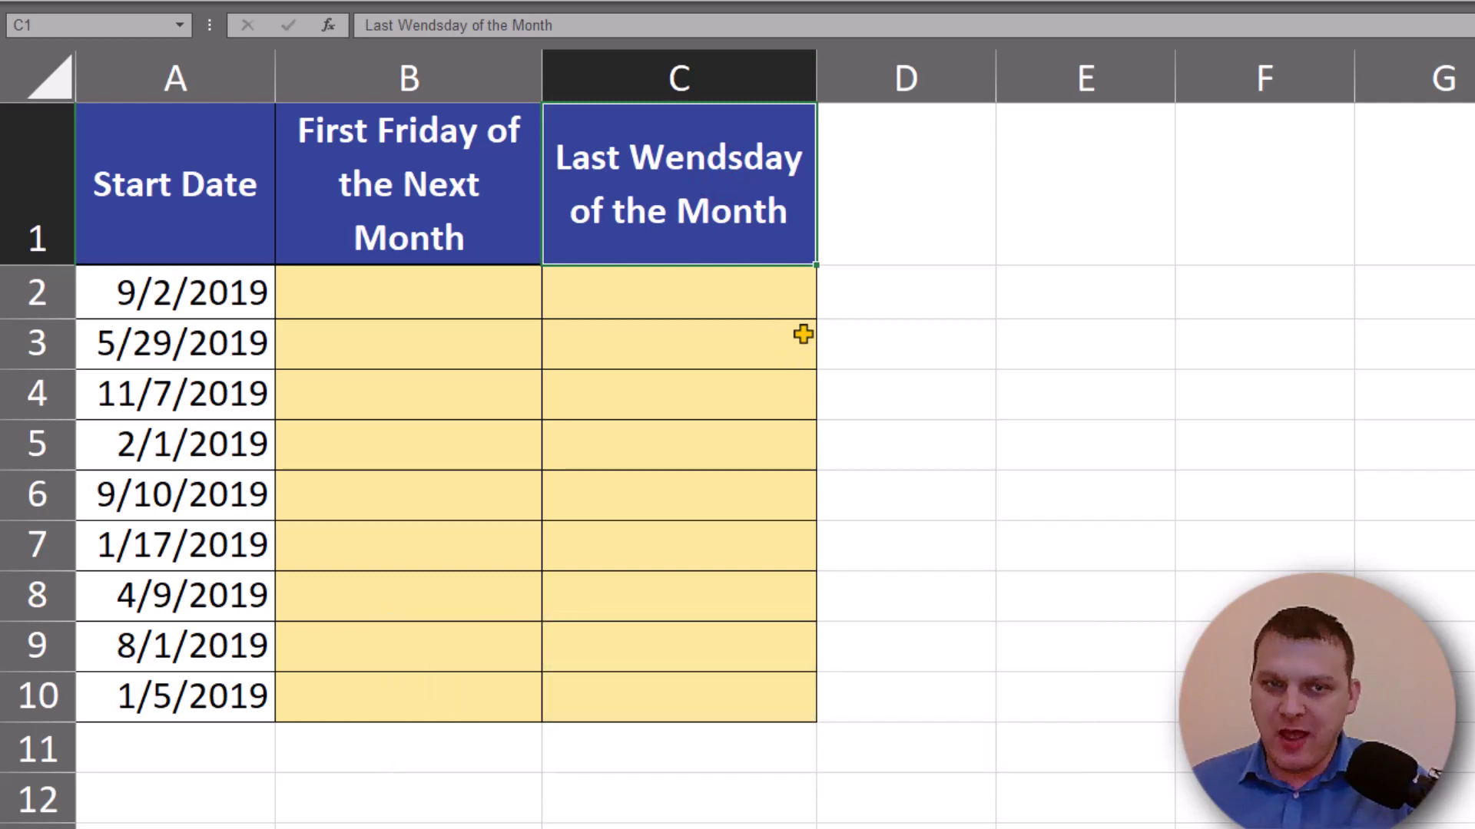
left_click(461, 278)
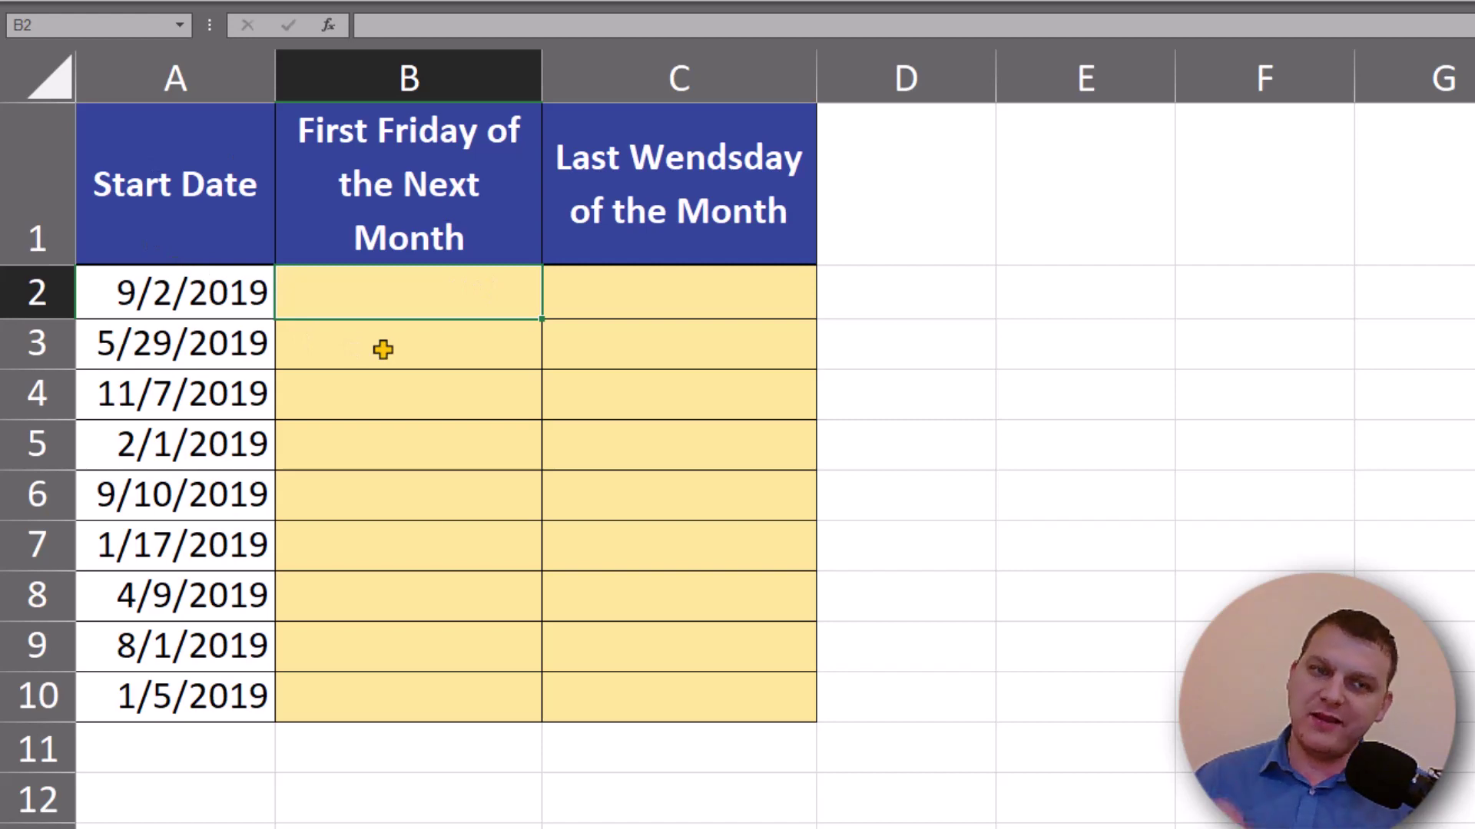
Enter =EOMONTH(A2,0) in B2, returning 9/30/2019, Mon, and reopen it for editing.
type("=eo")
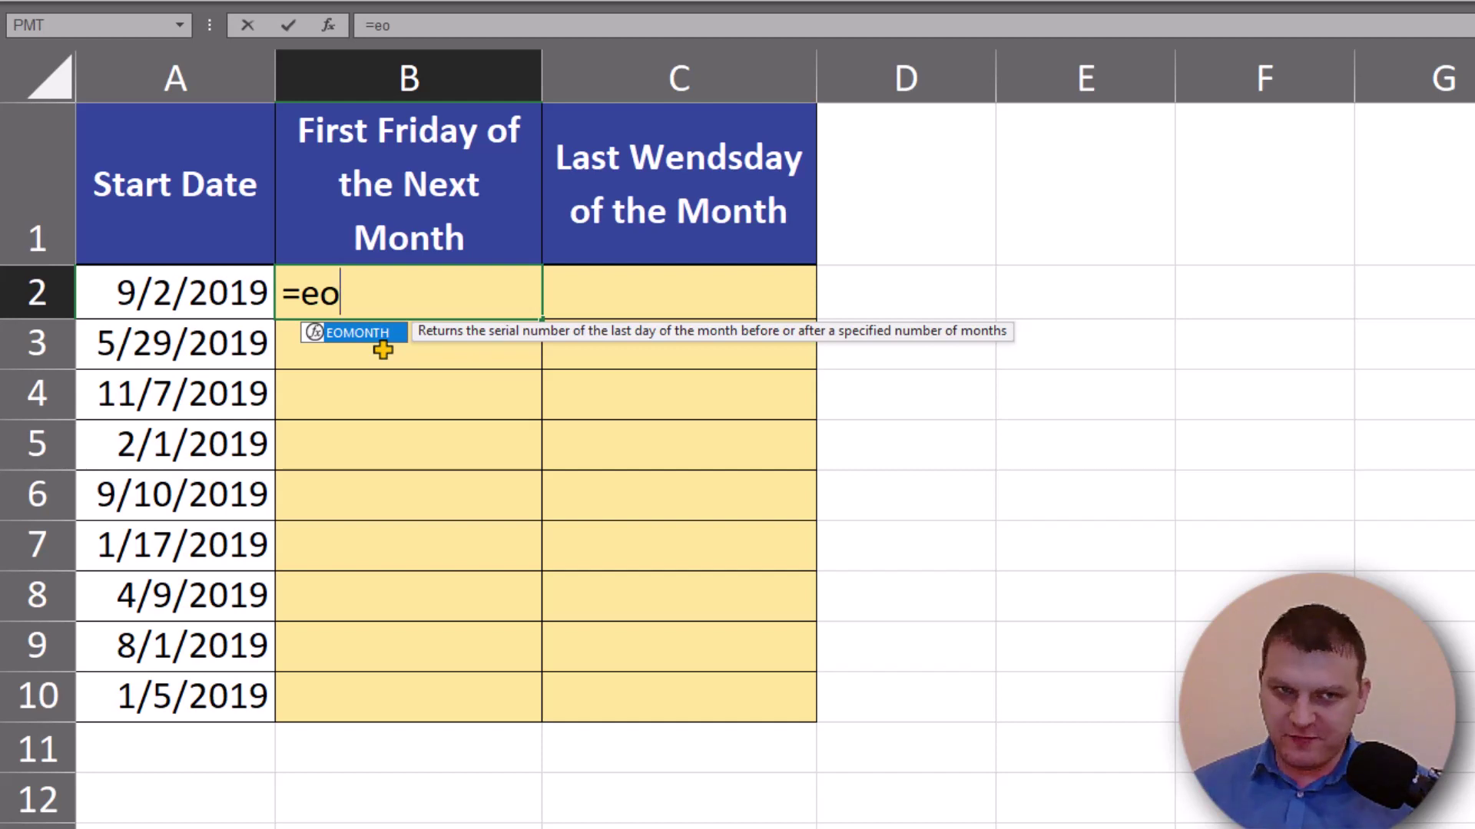
double_click(383, 333)
left_click(204, 283)
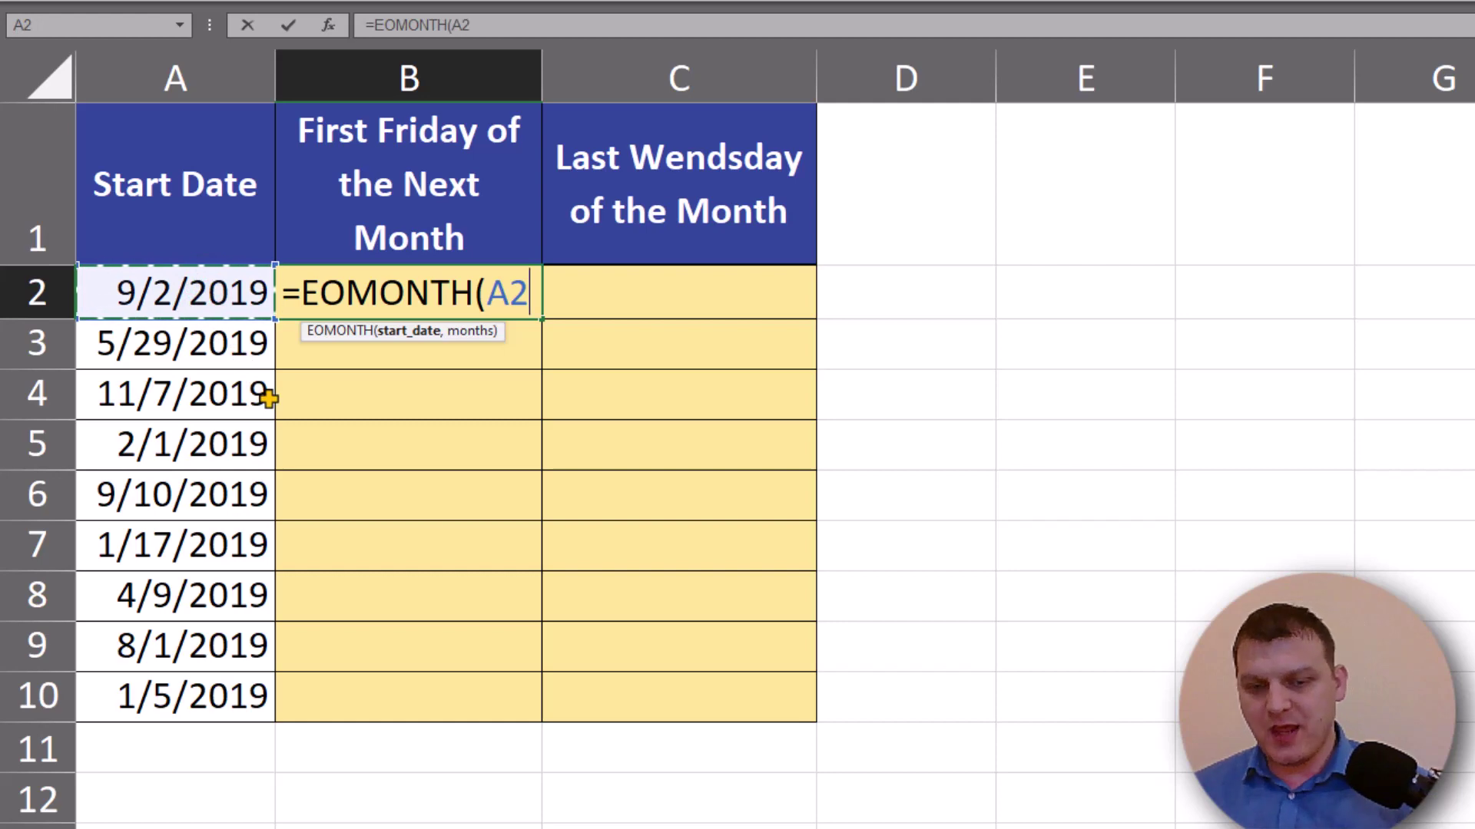
type(",")
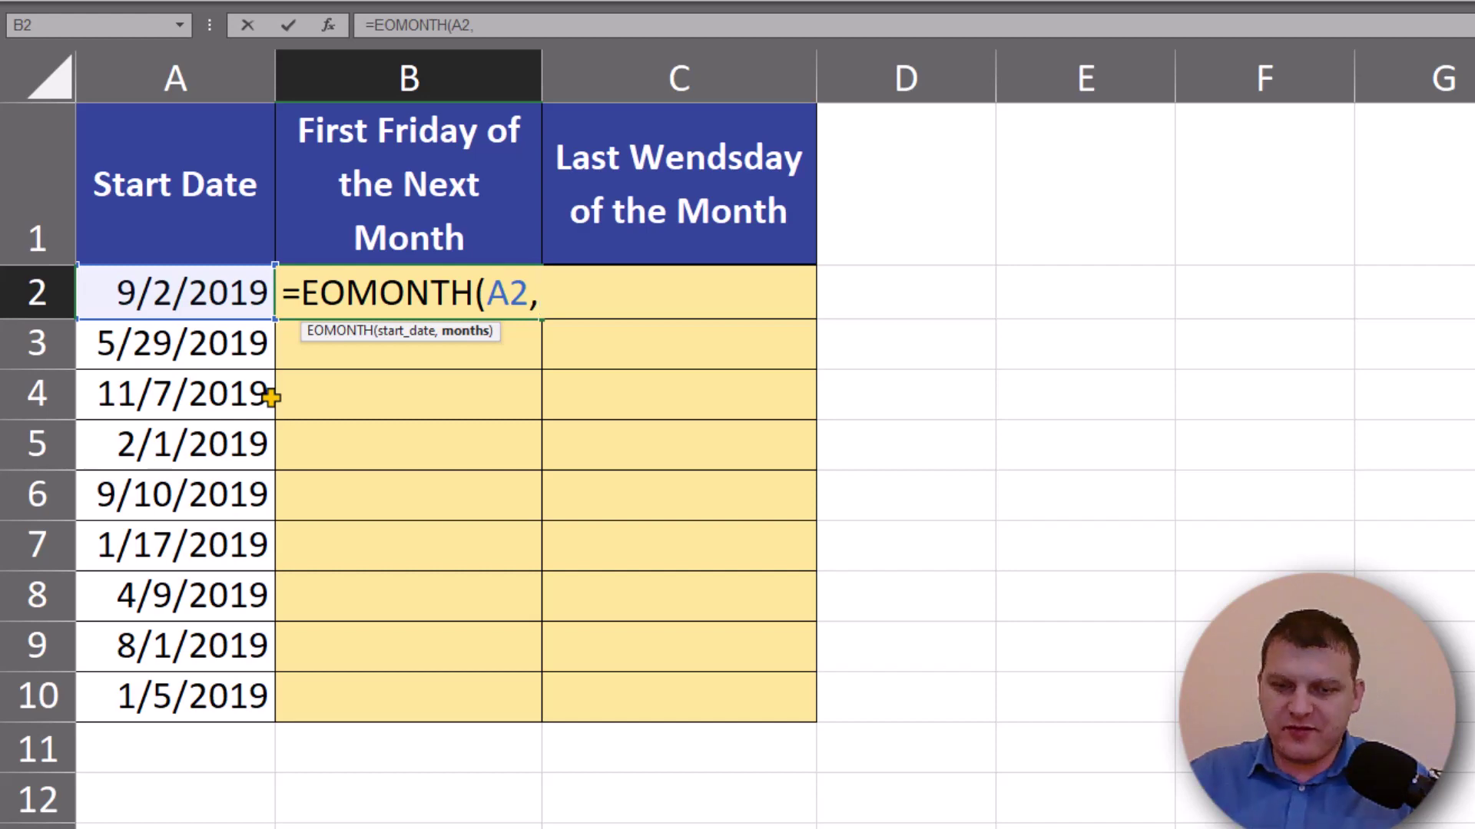
type("0)")
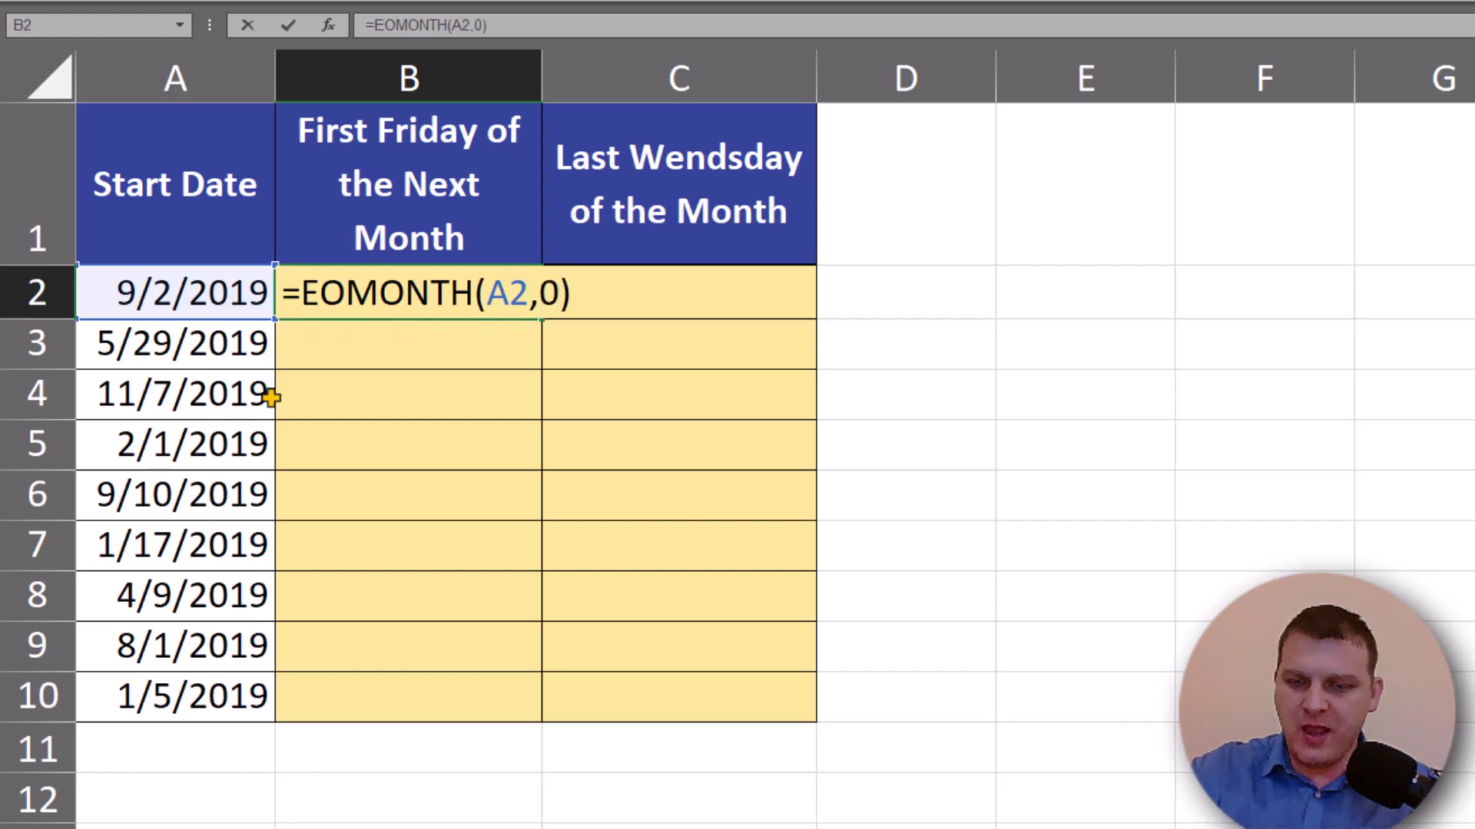
key("ctrl+Return")
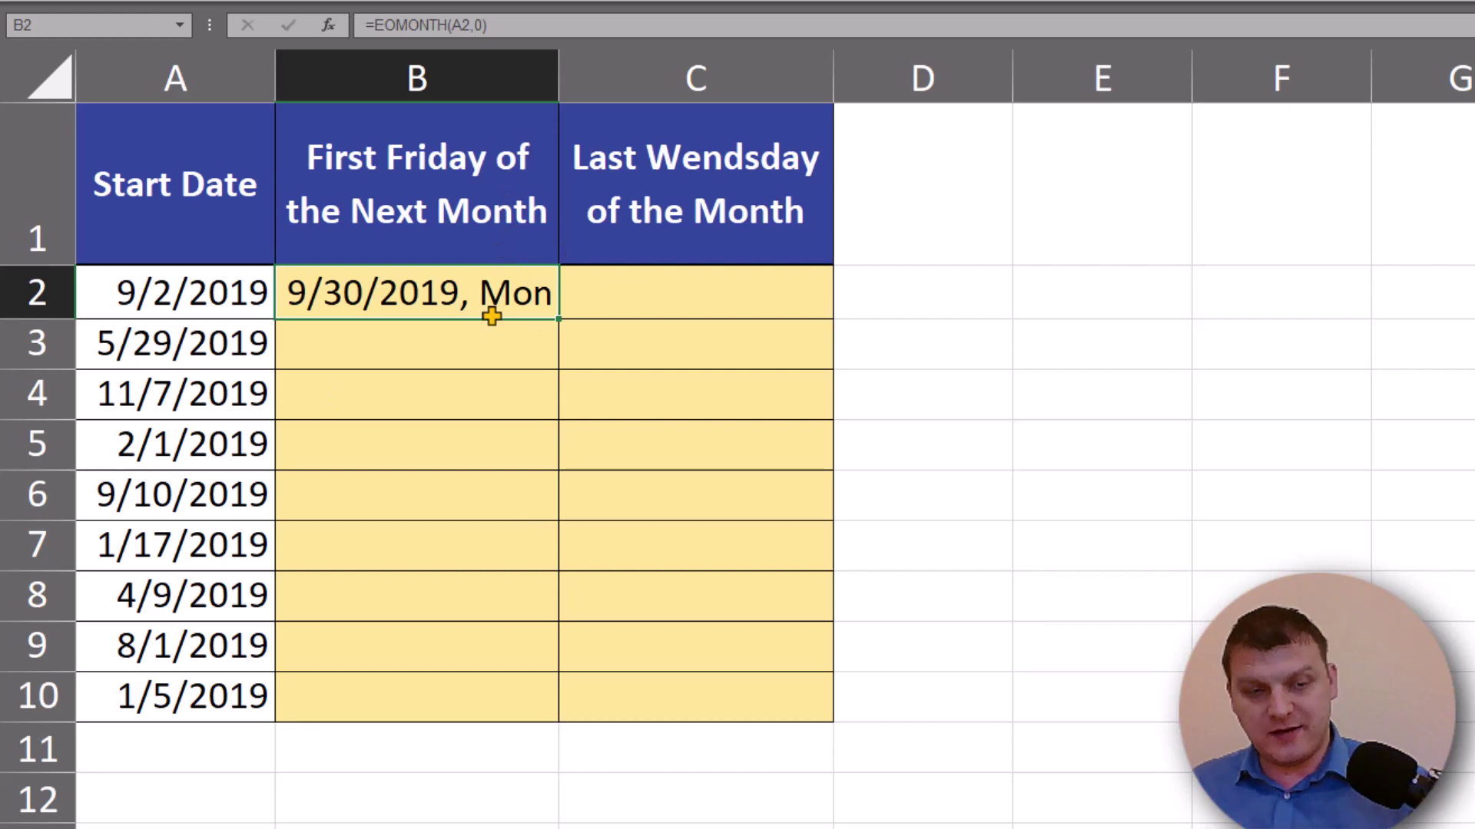
key("F2")
Insert WORKDAY.INTL before EOMONTH(A2,0) so B2 reads =WORKDAY.INTL(EOMONTH(A2,0), so far.
left_click(299, 295)
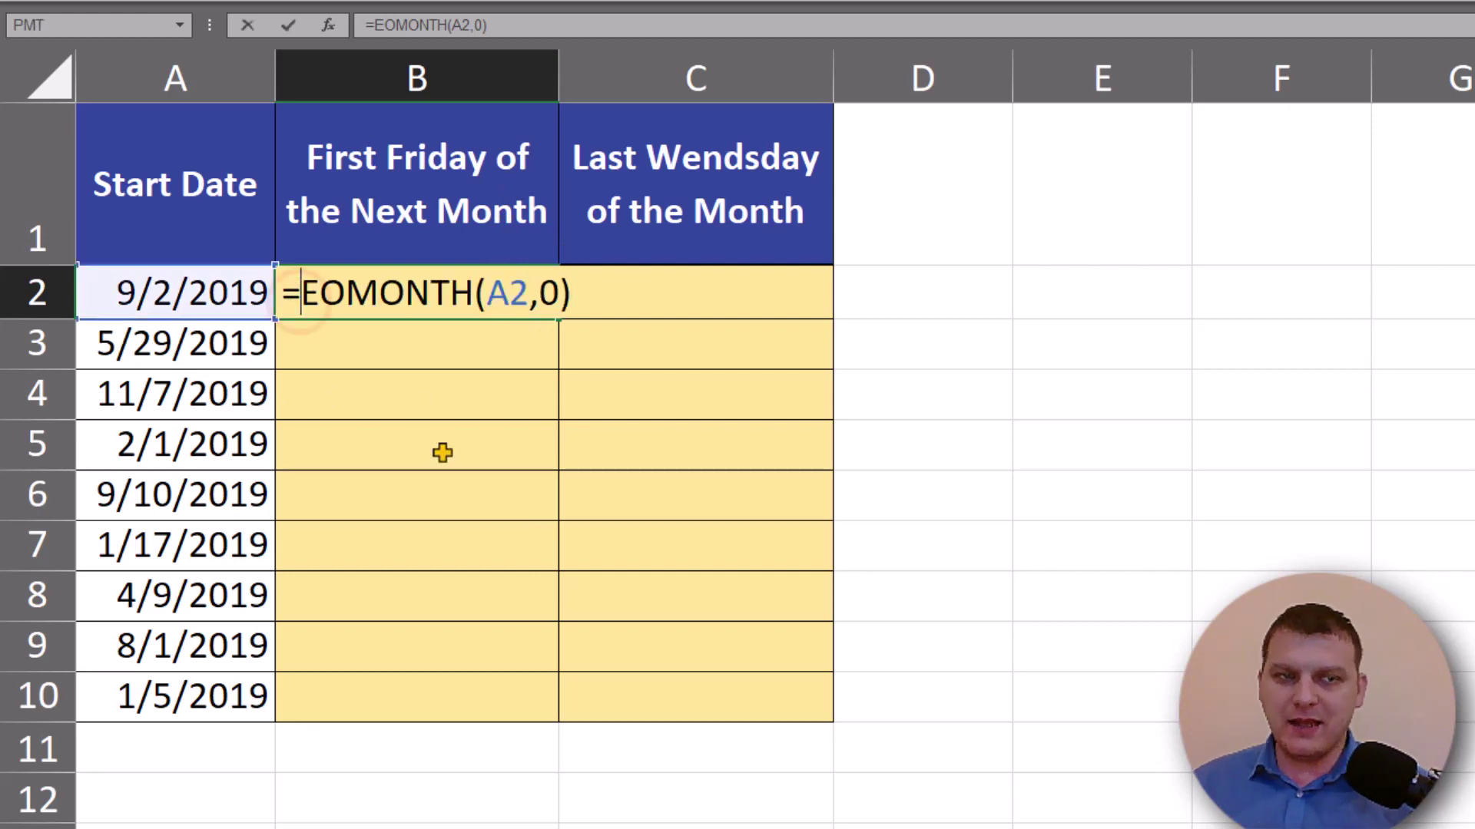
type("wor")
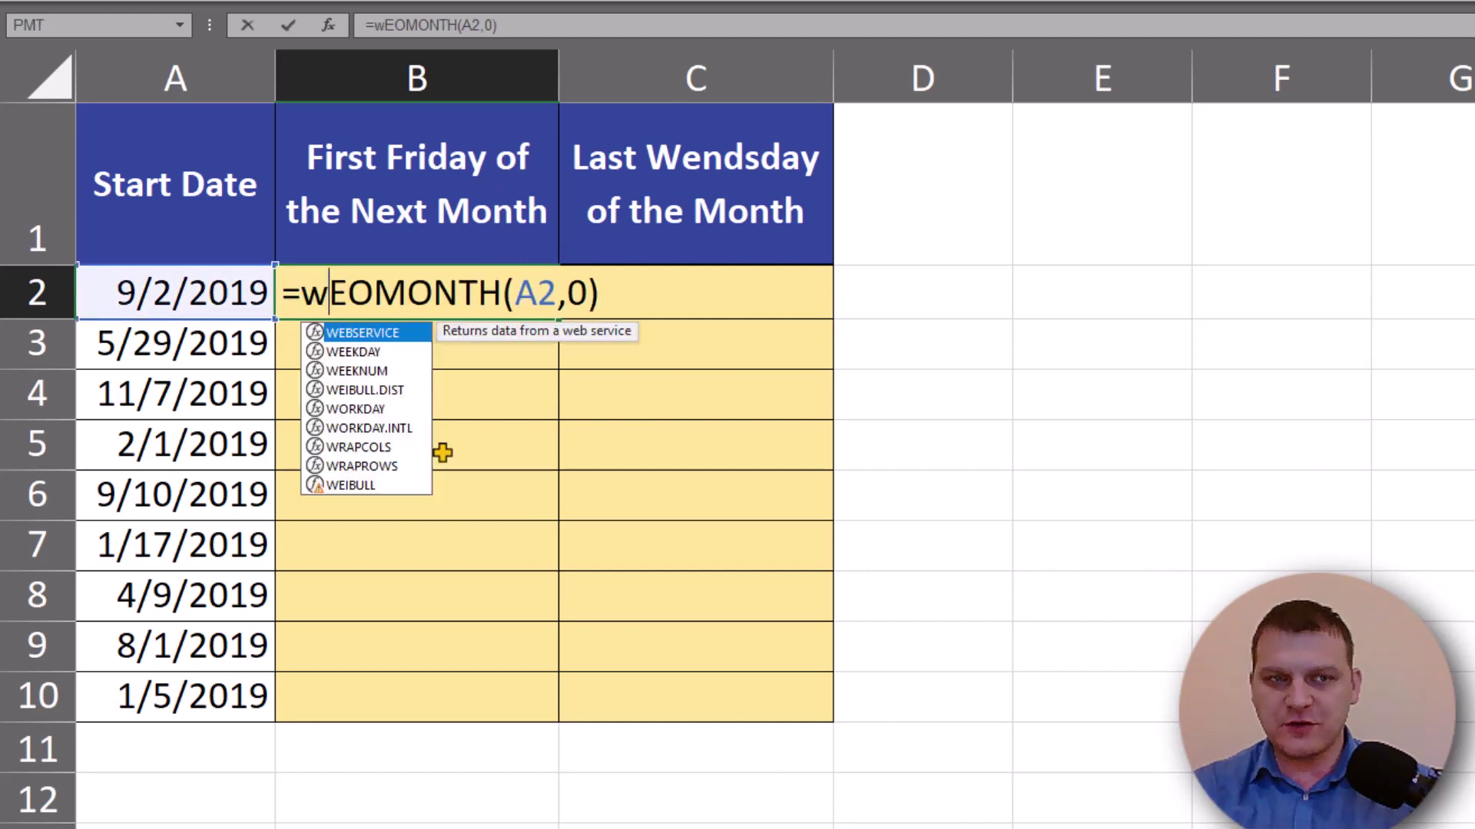
key("Down")
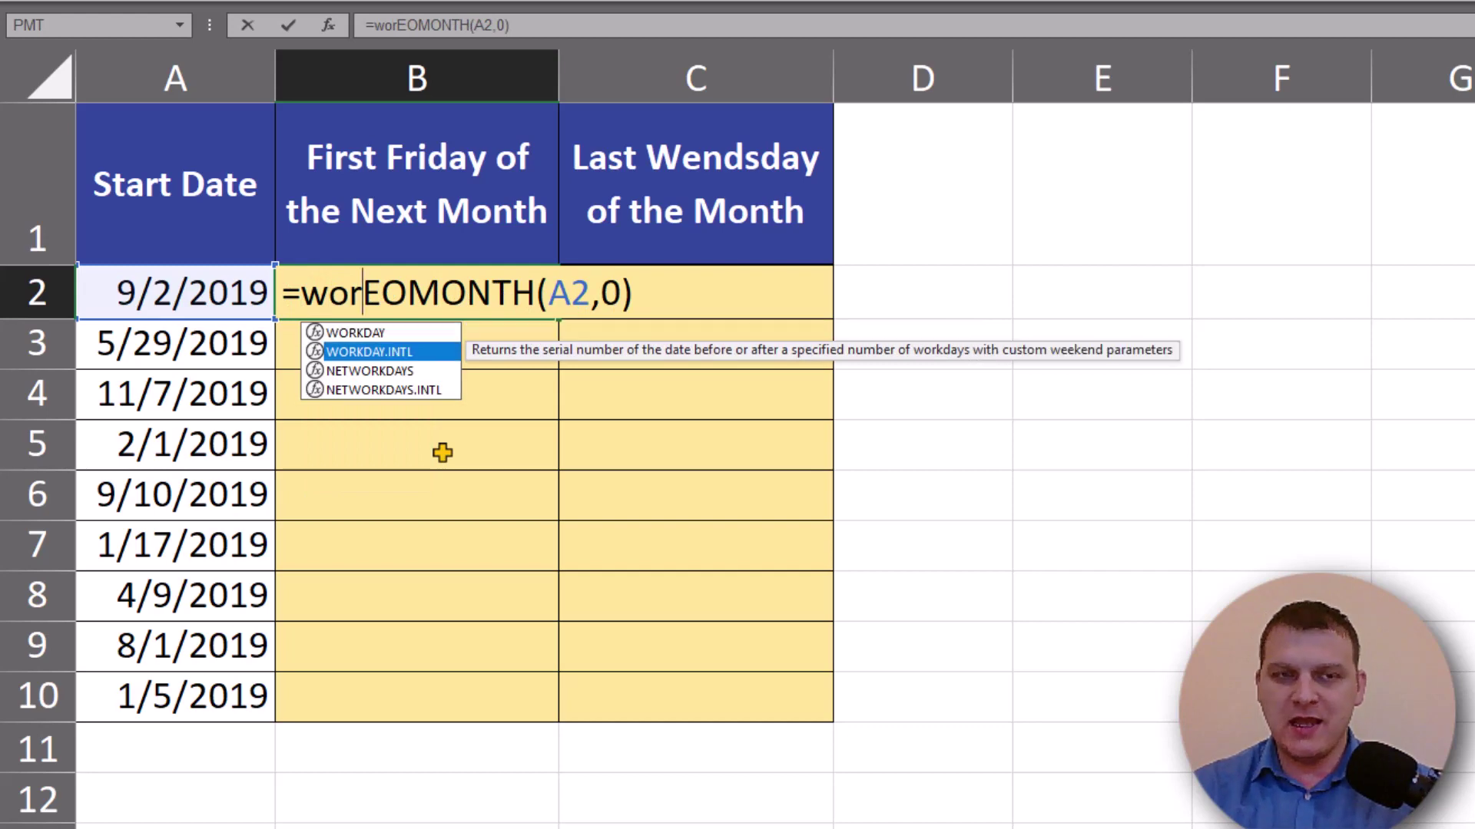
key("Tab")
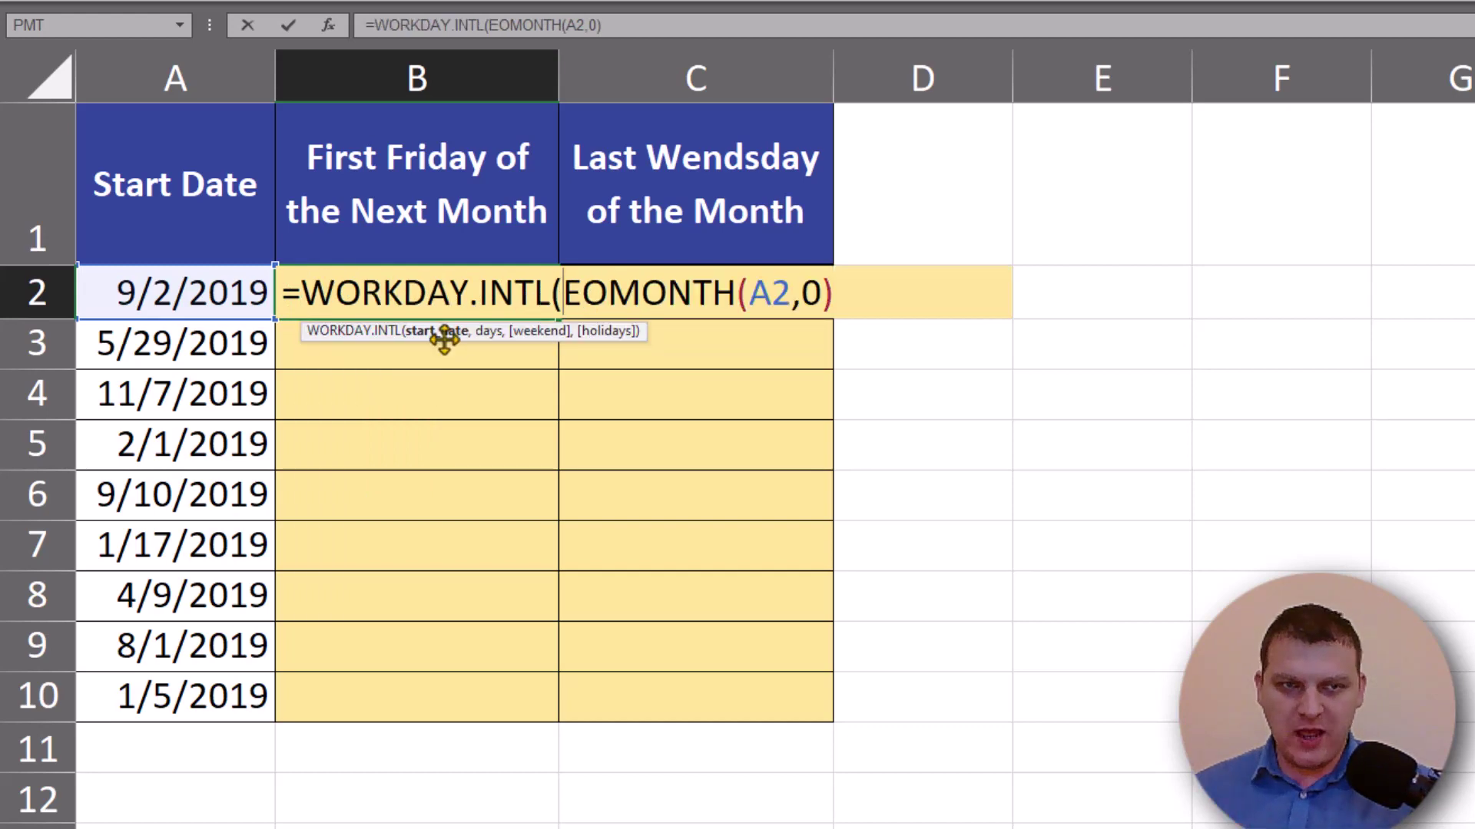
key("shift+End")
key("Right")
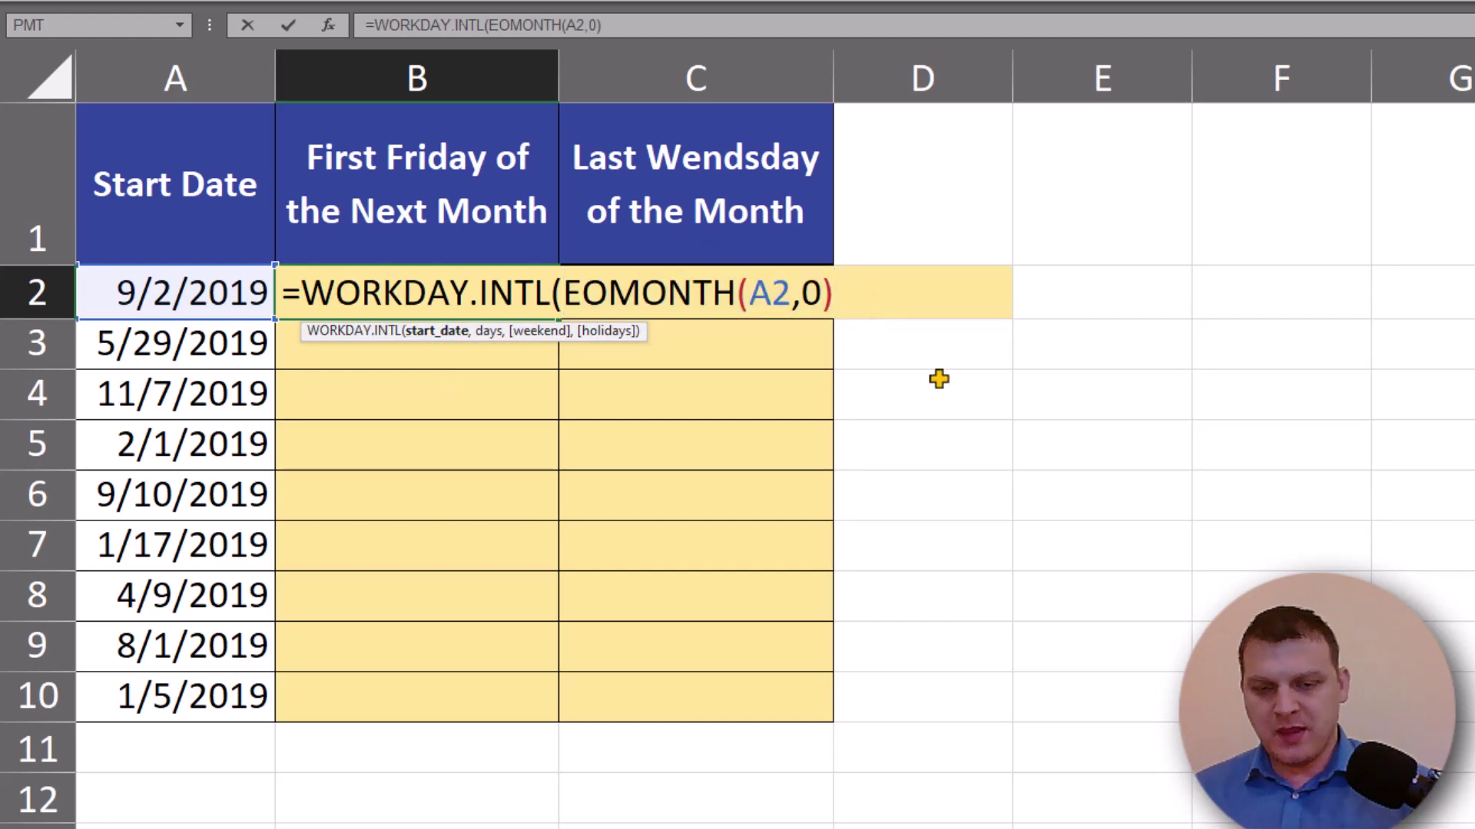
type(",")
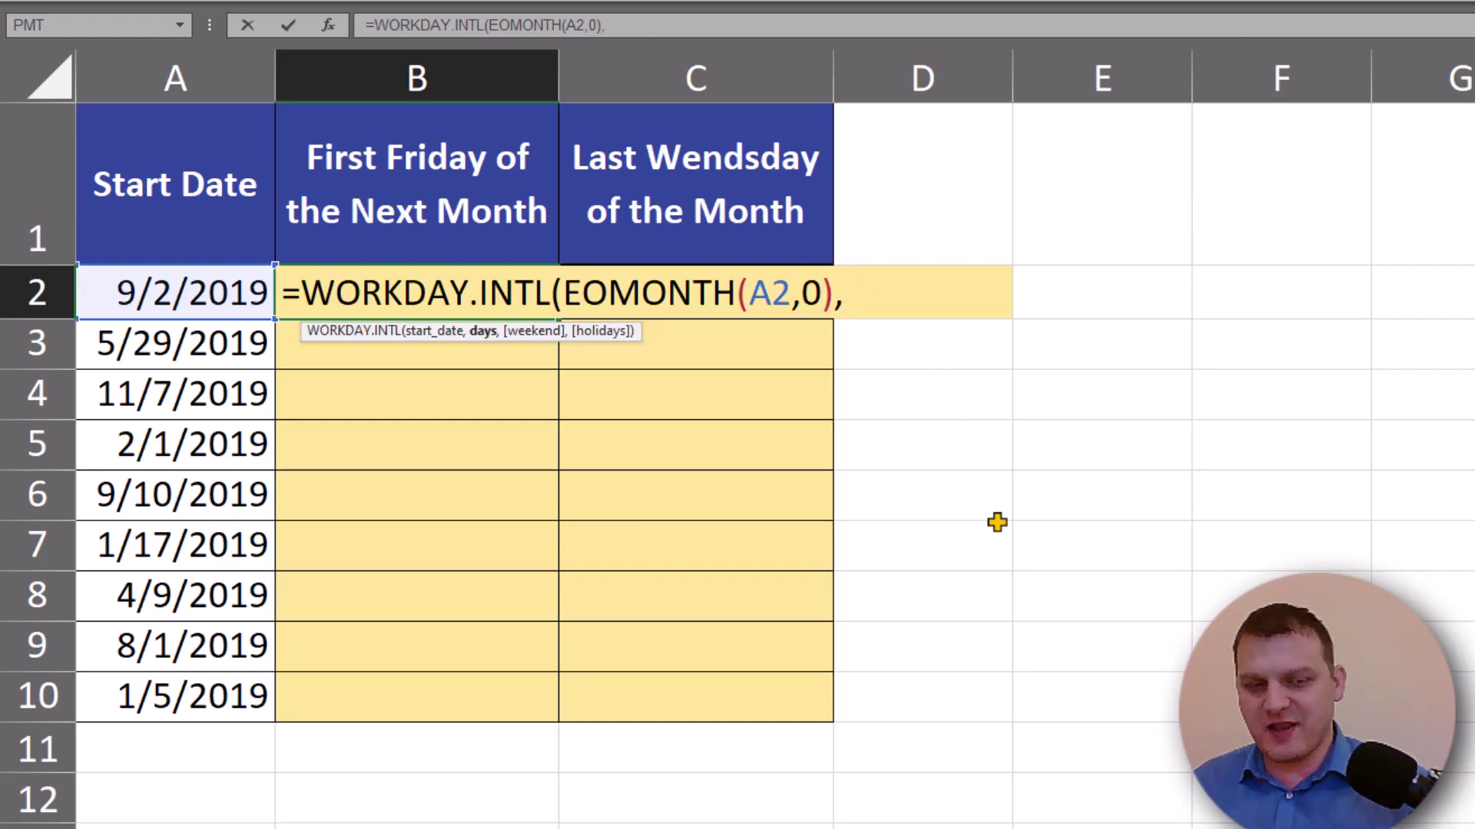
Add 1 and a comma after the EOMONTH start date in B2's formula.
type("1")
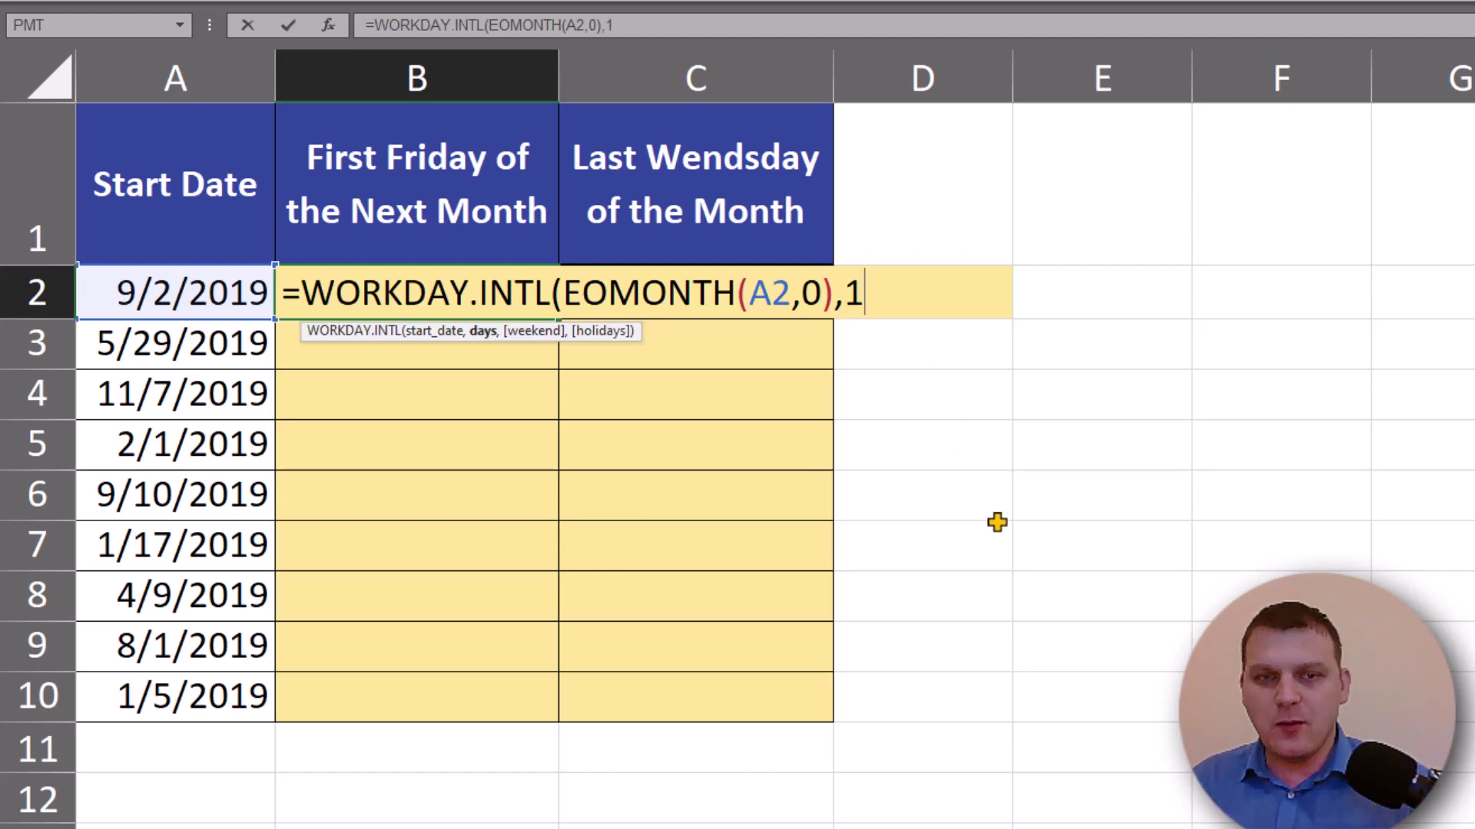
type(",")
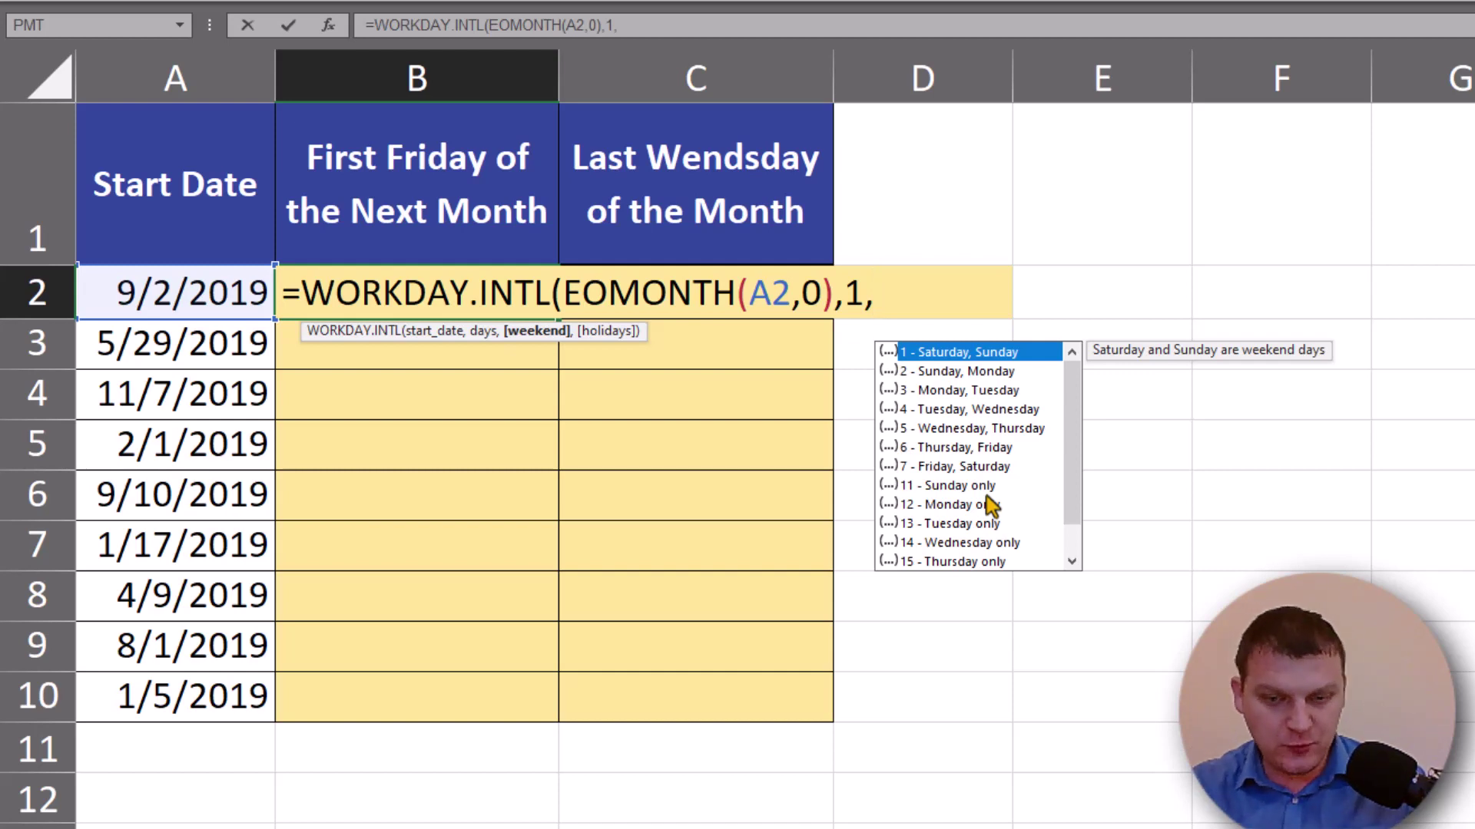
Add the weekend pattern "1111011", where the single 0 makes Friday the only workday.
type("\"")
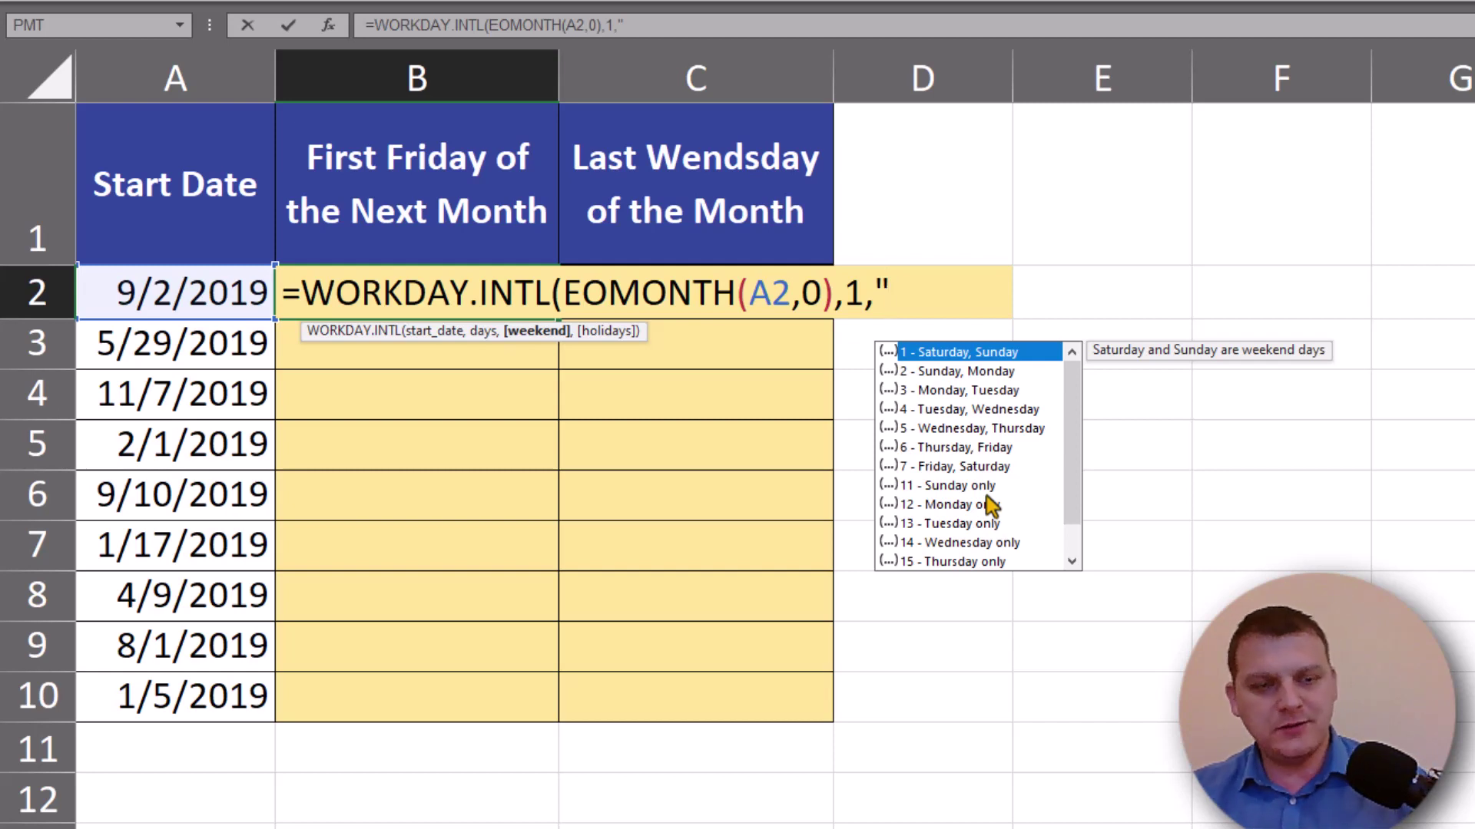
type("1")
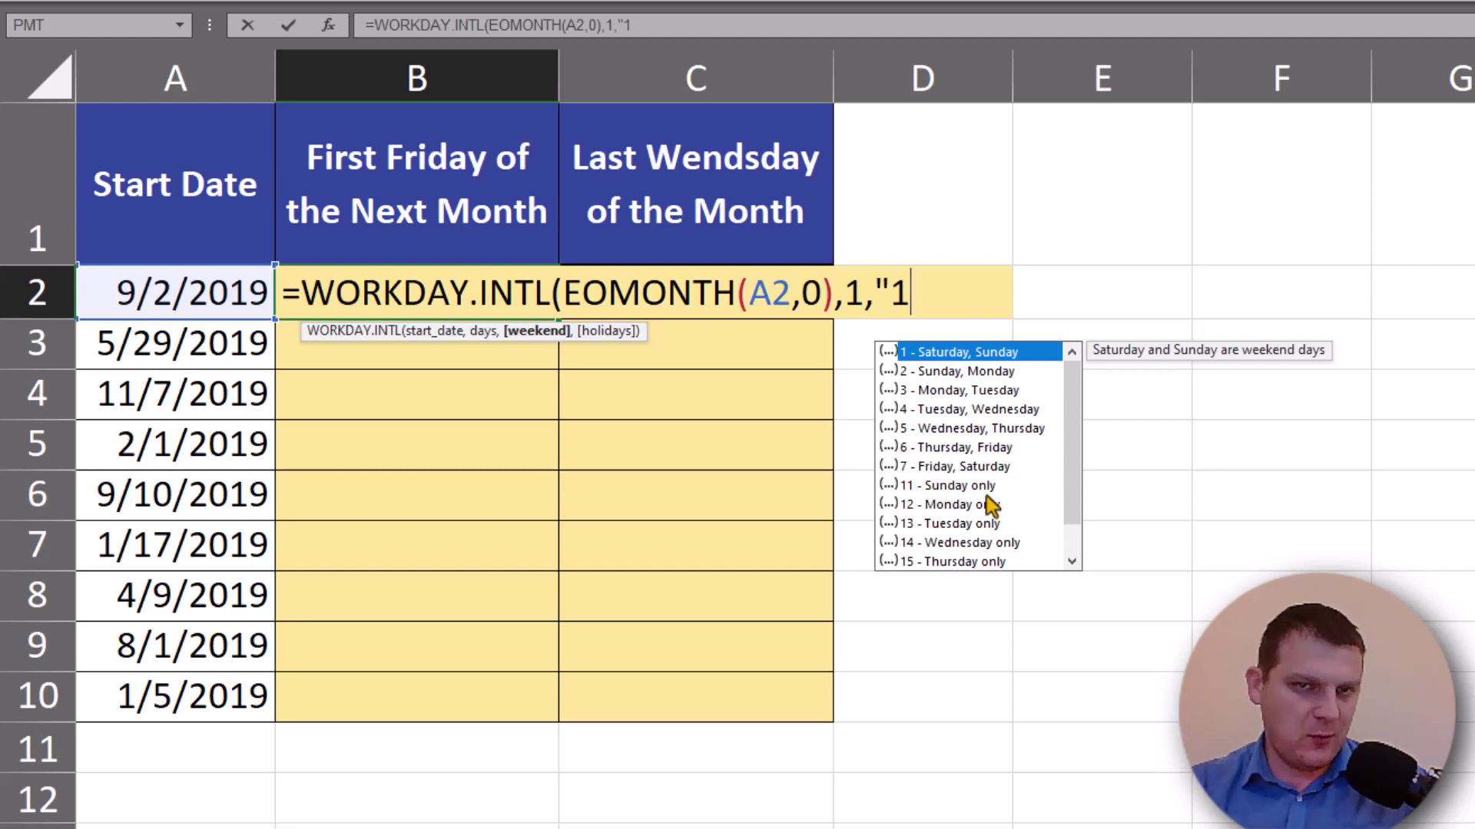
type("0")
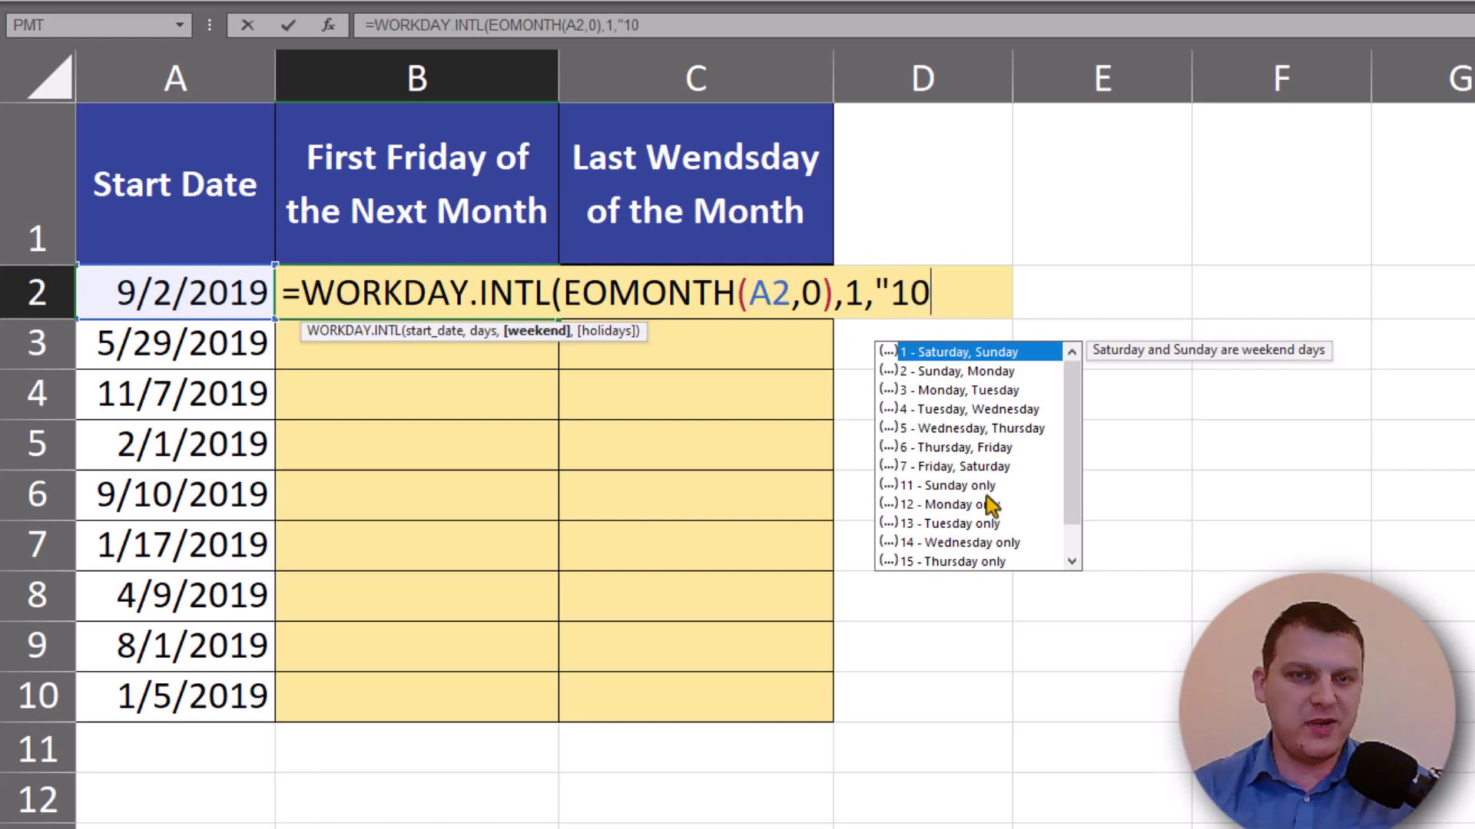
key("BackSpace")
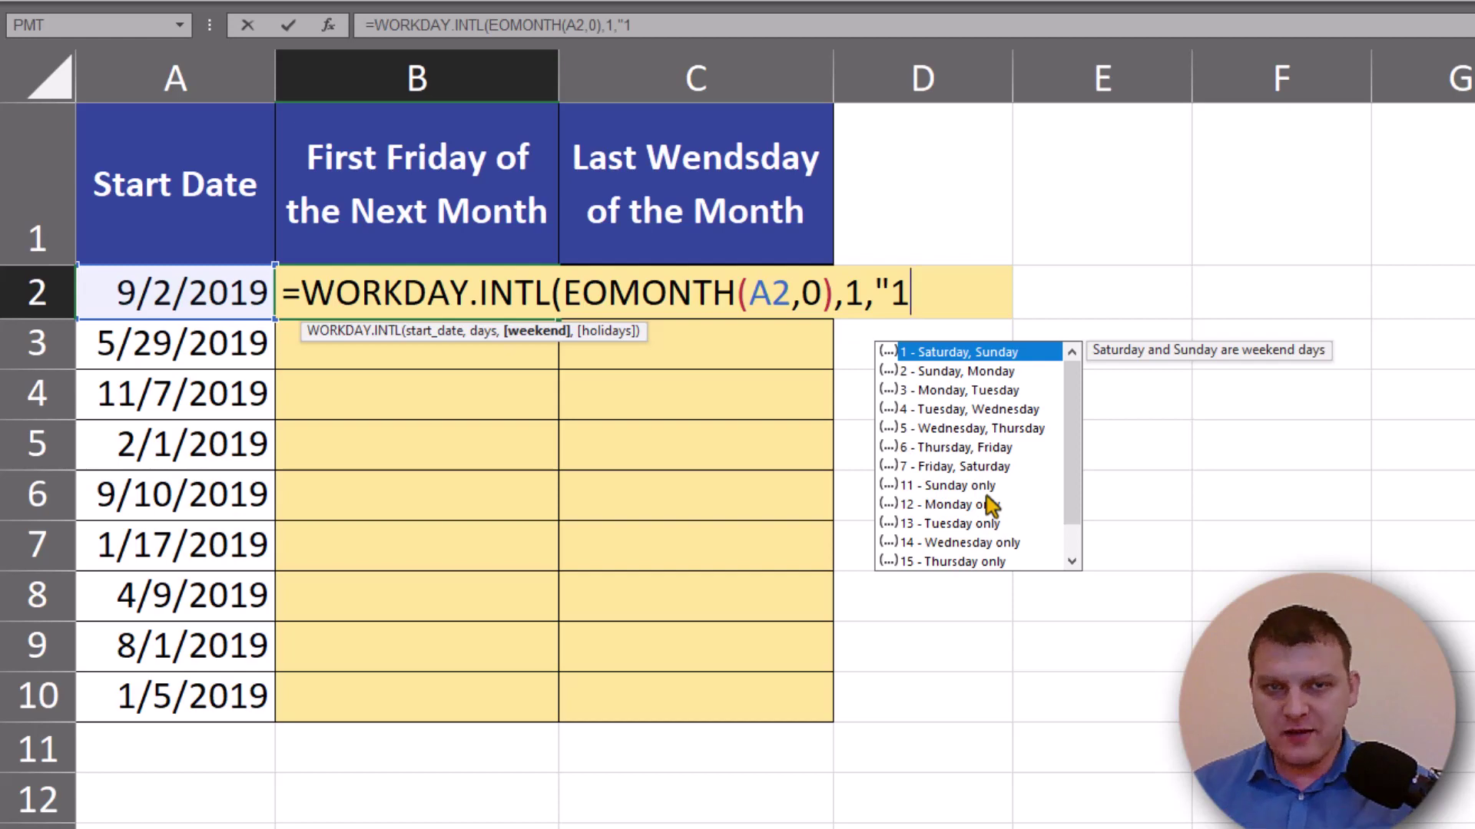
type("1111")
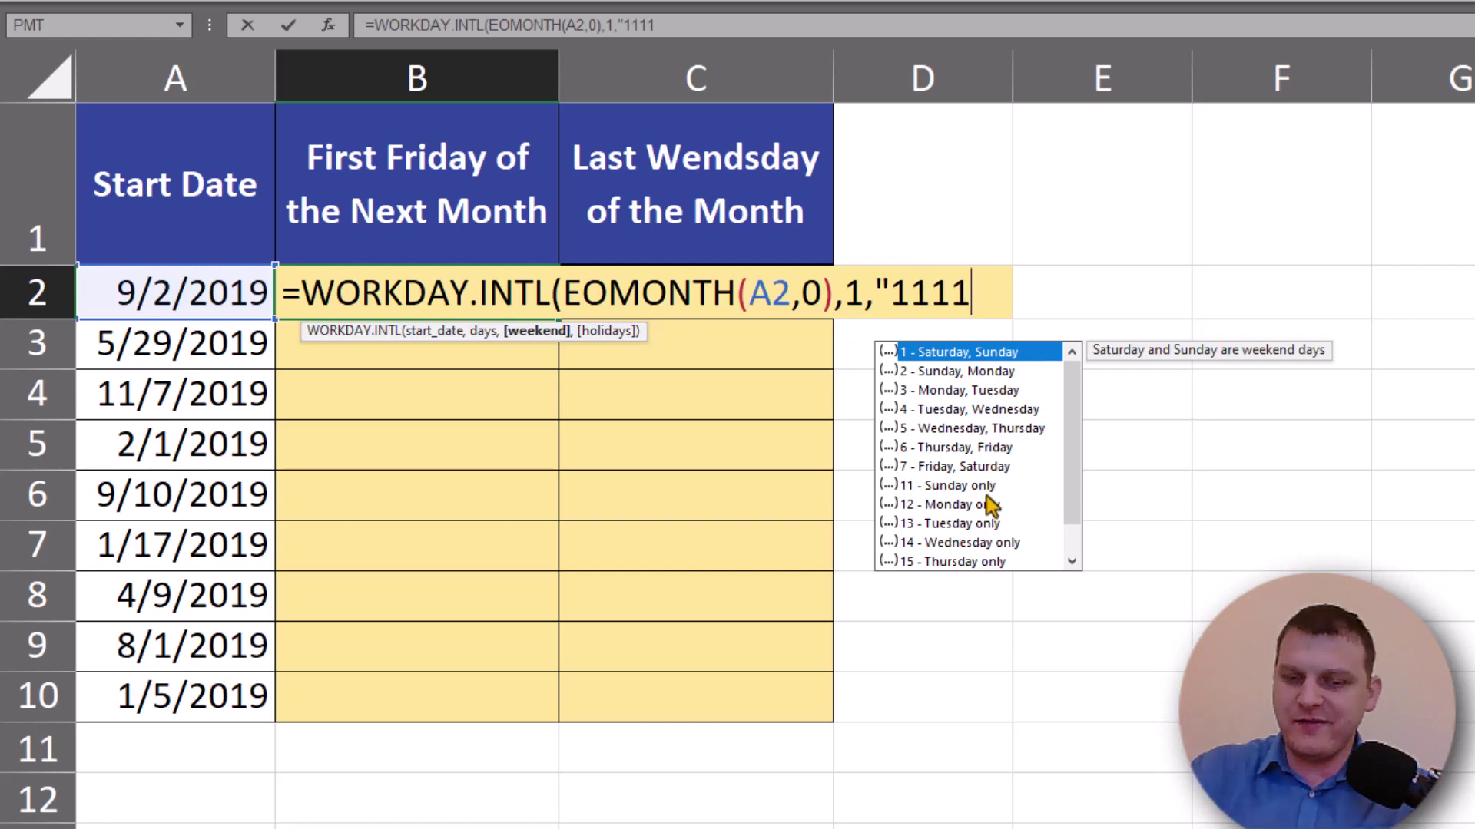
type("0")
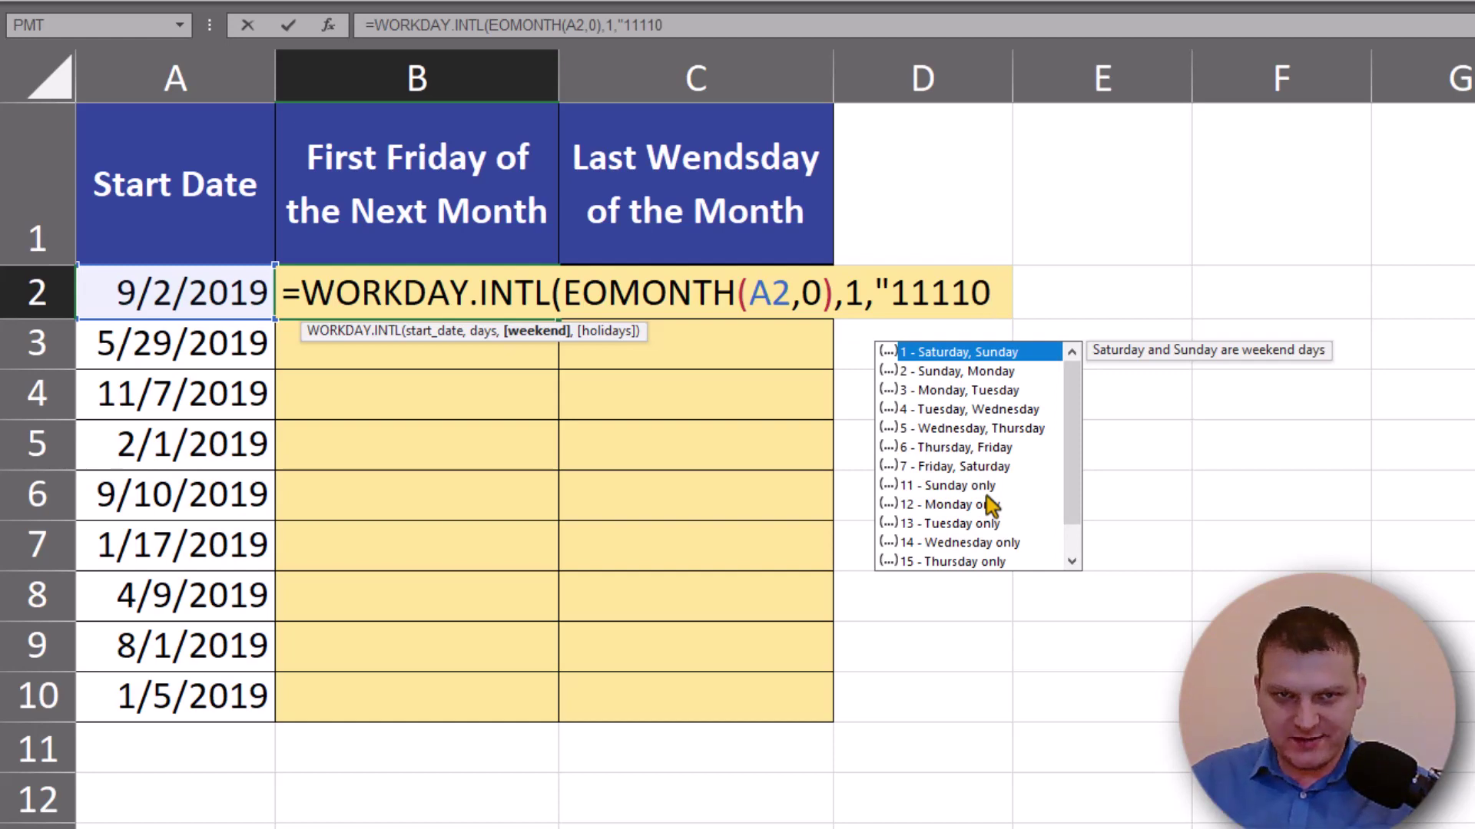
type("11")
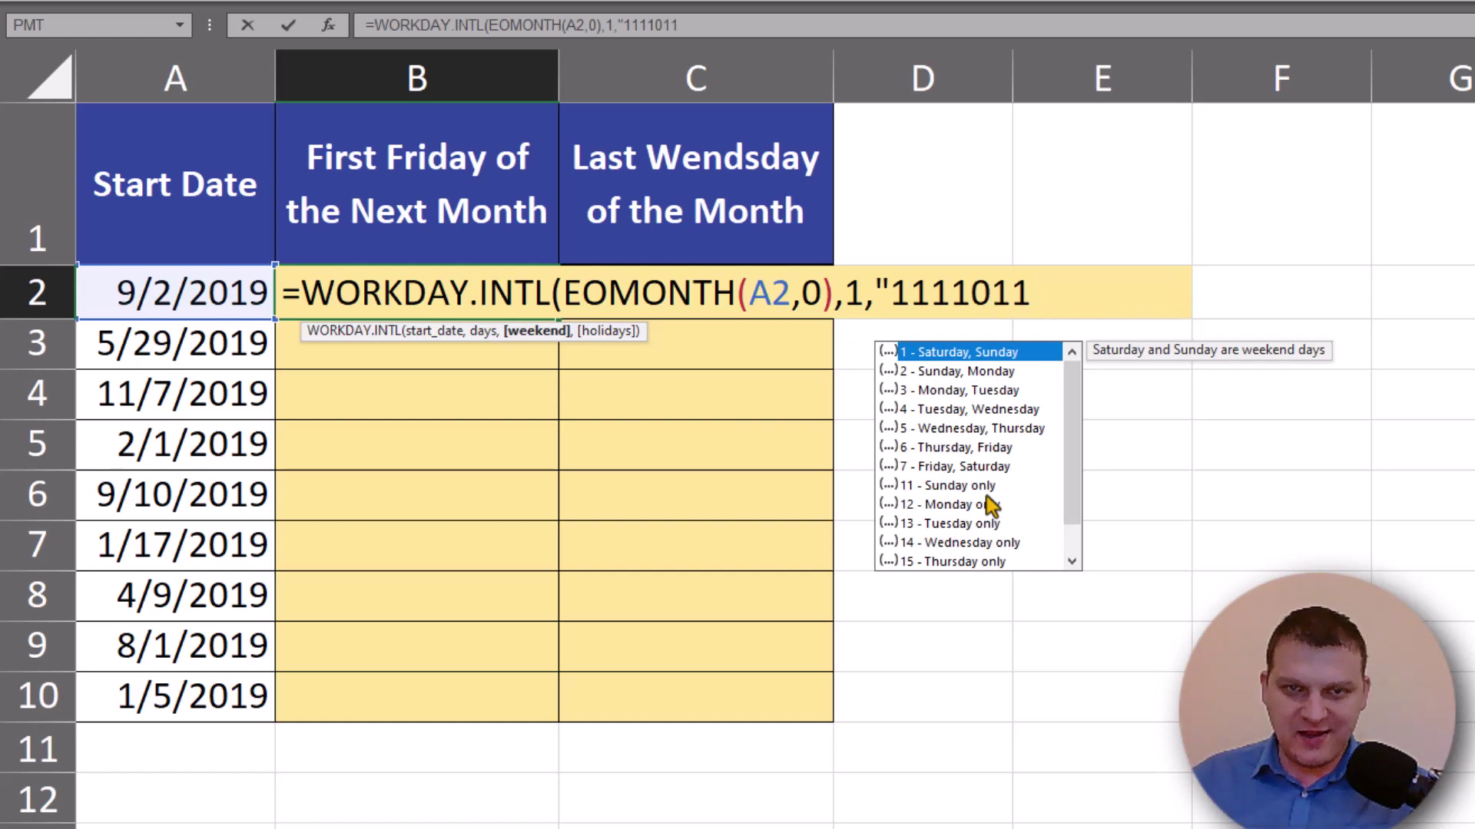
type("\"")
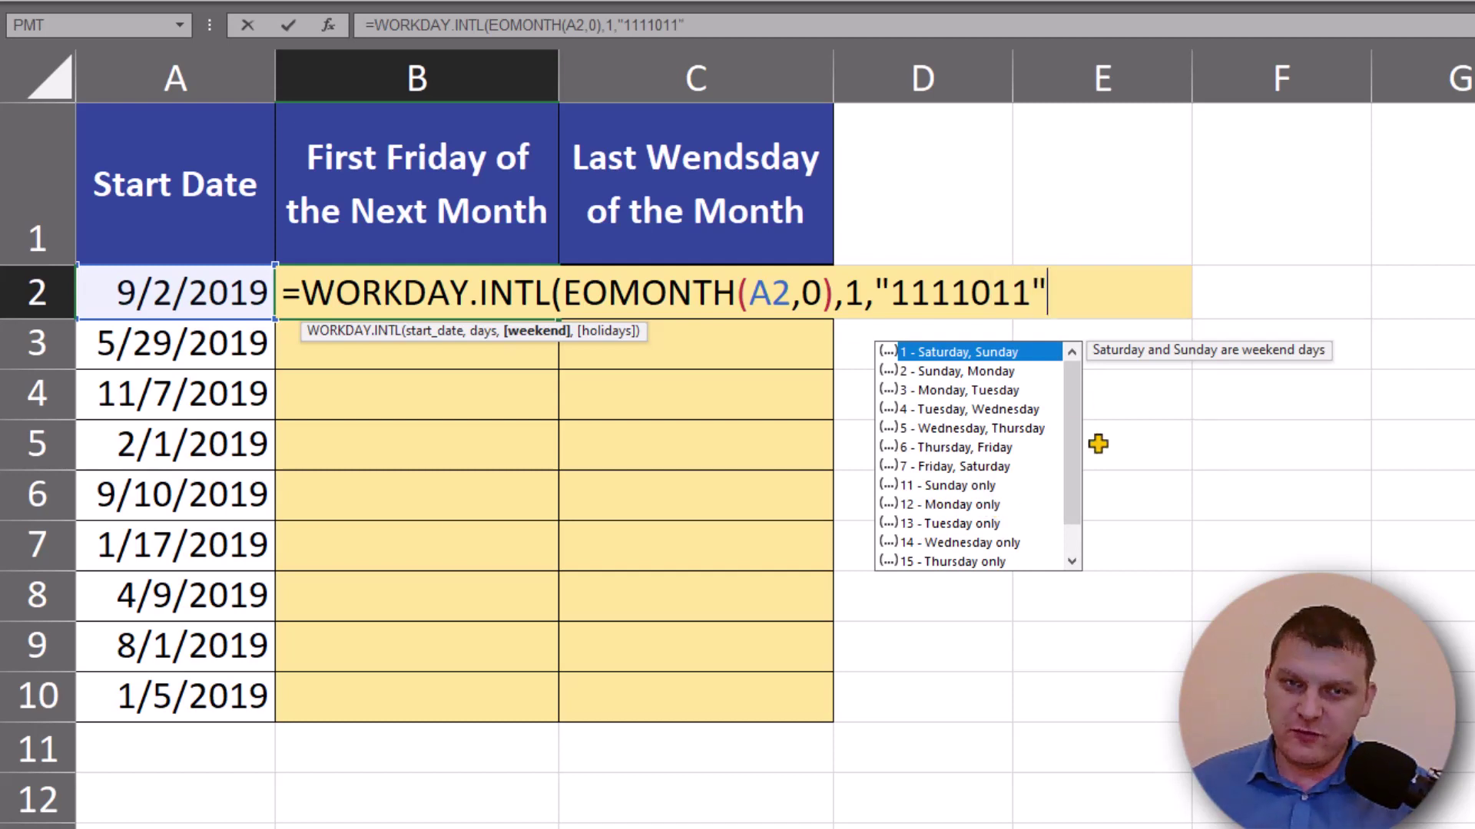
left_click_drag(890, 293, 1033, 298)
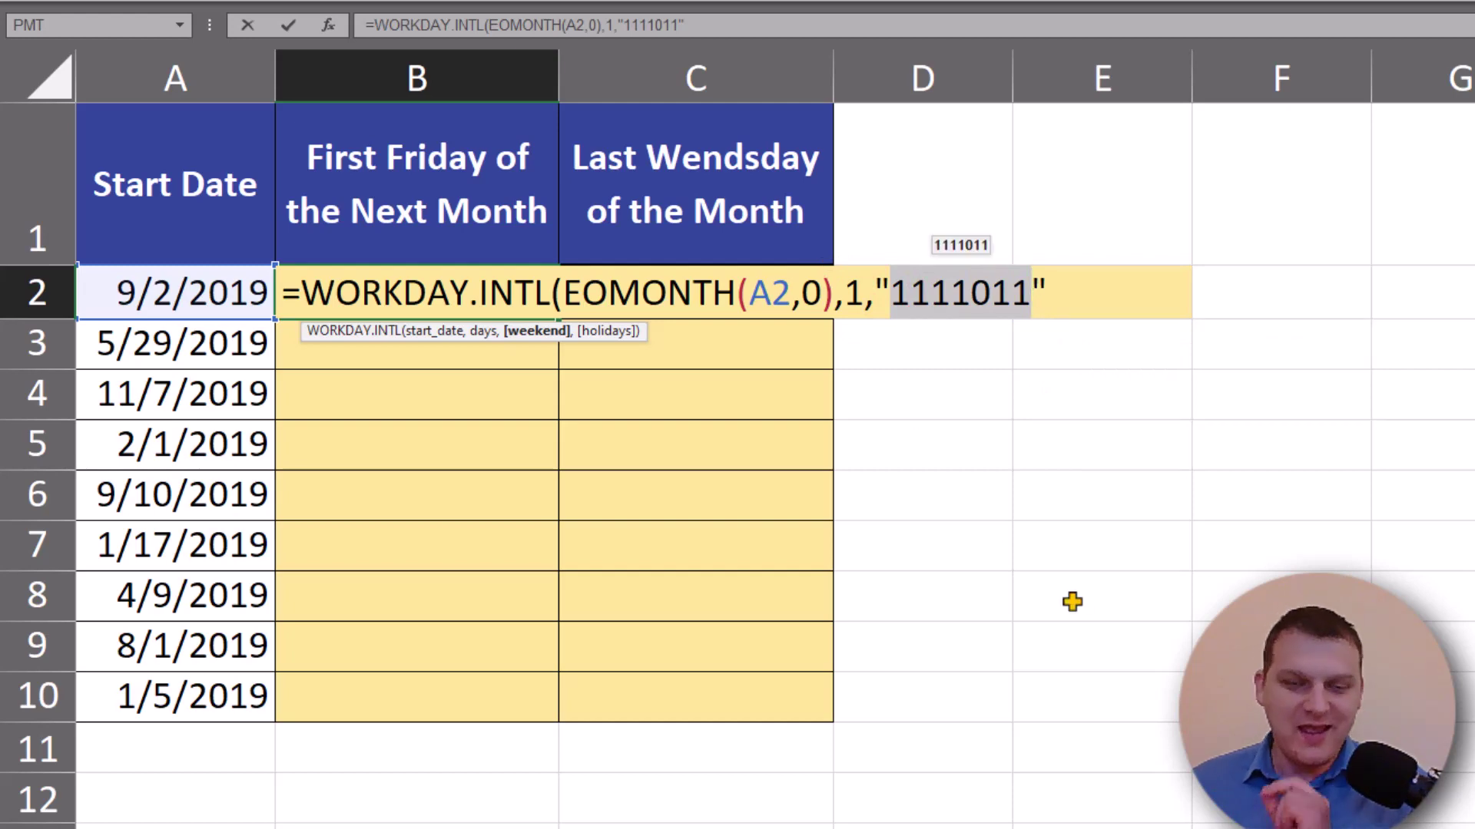
left_click_drag(972, 293, 991, 293)
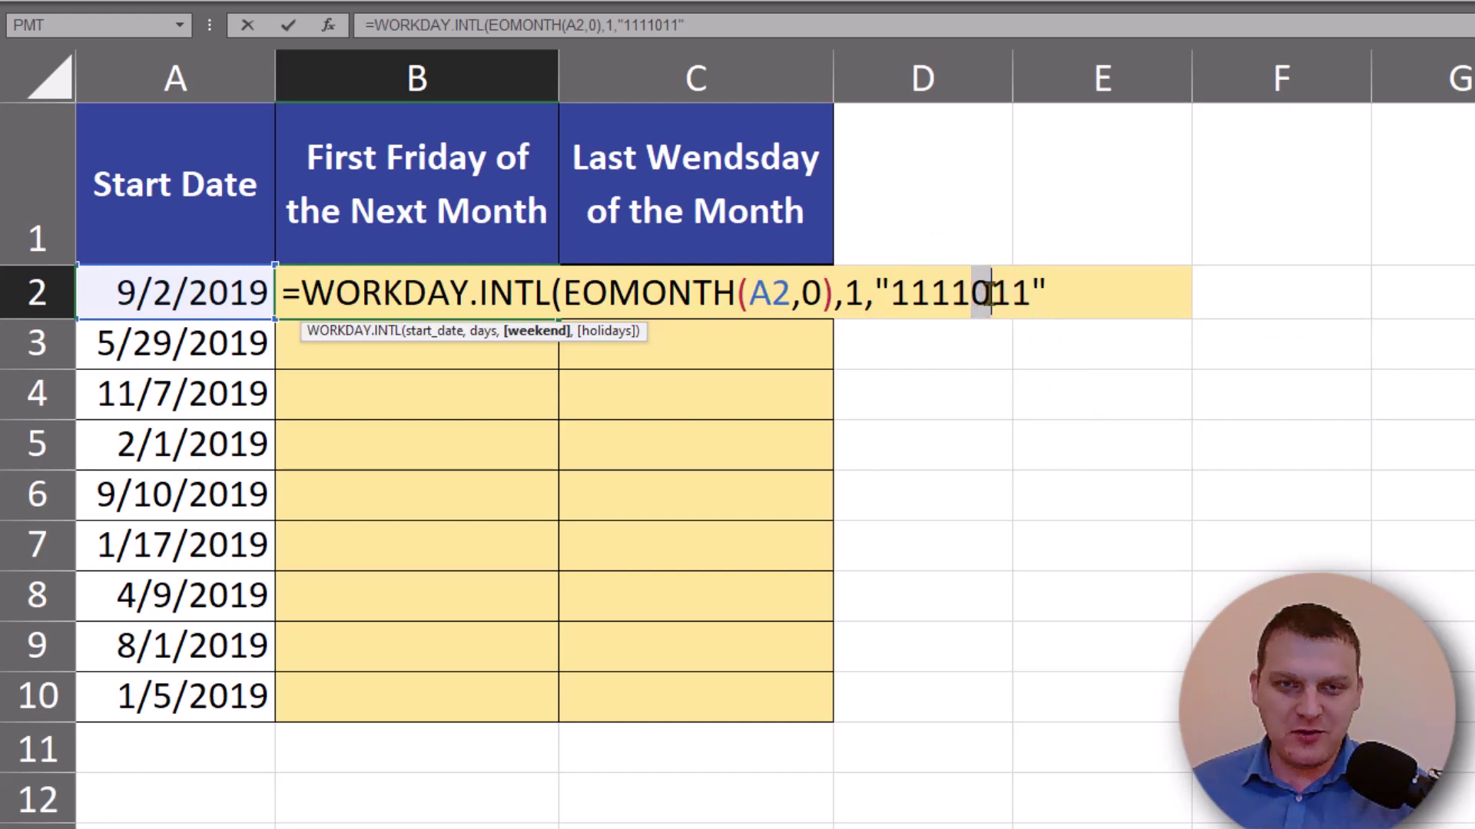
left_click(1058, 294)
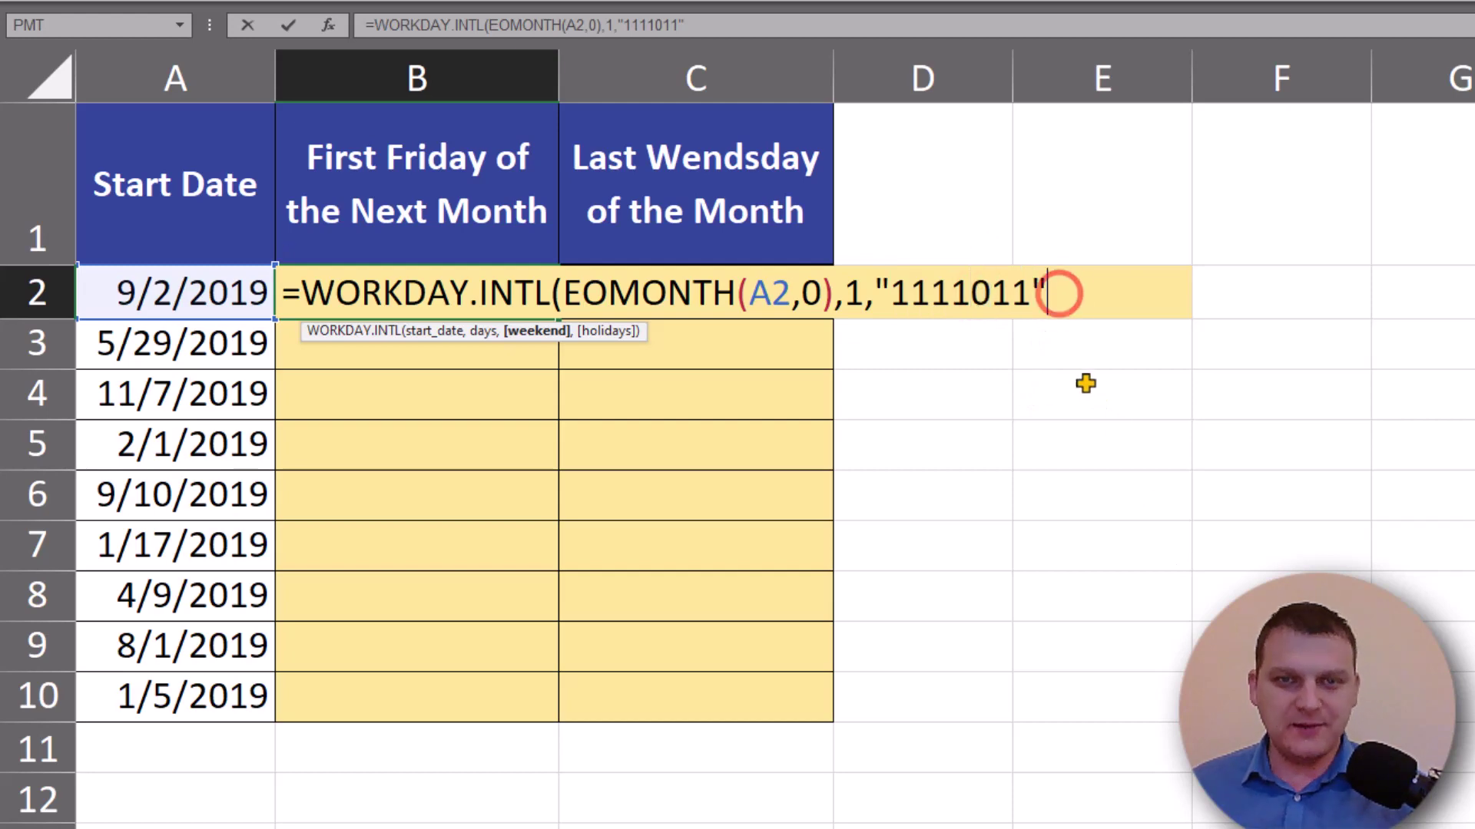
Close and commit B2's formula, then fill it down to B10, starting at 10/4/2019, Fri.
type(")")
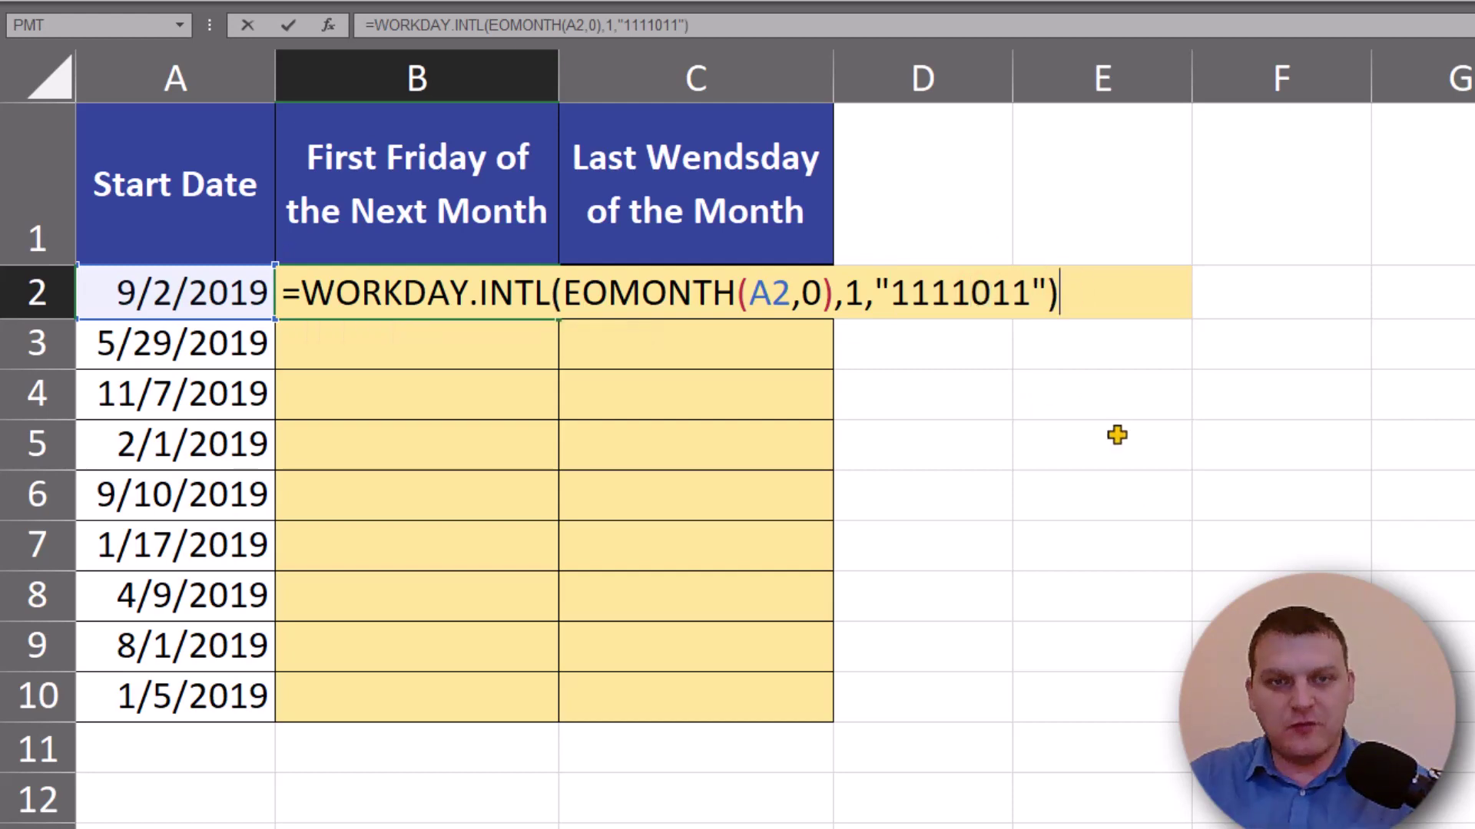
key("ctrl+Return")
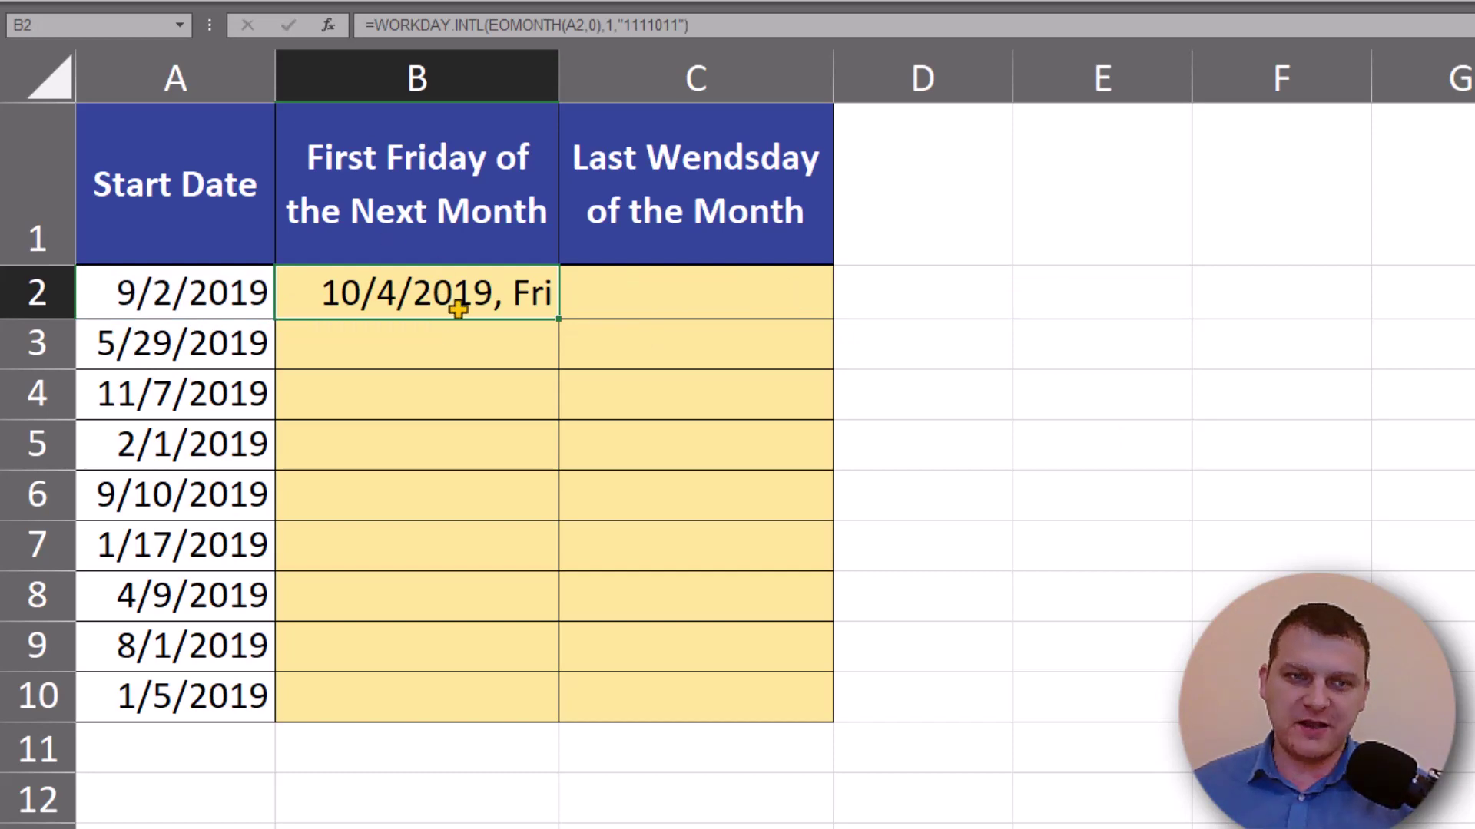
double_click(558, 318)
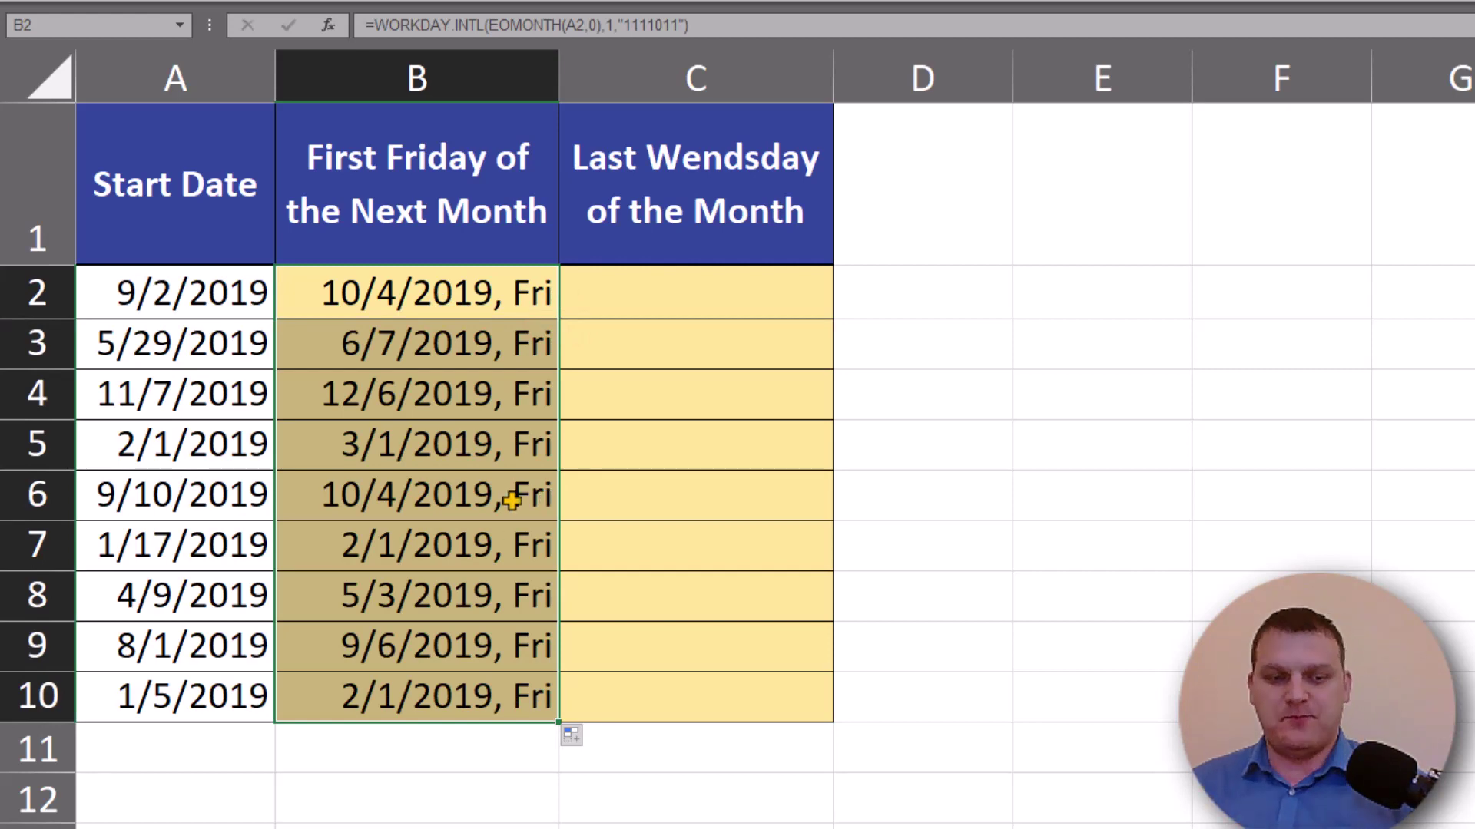
key("F2")
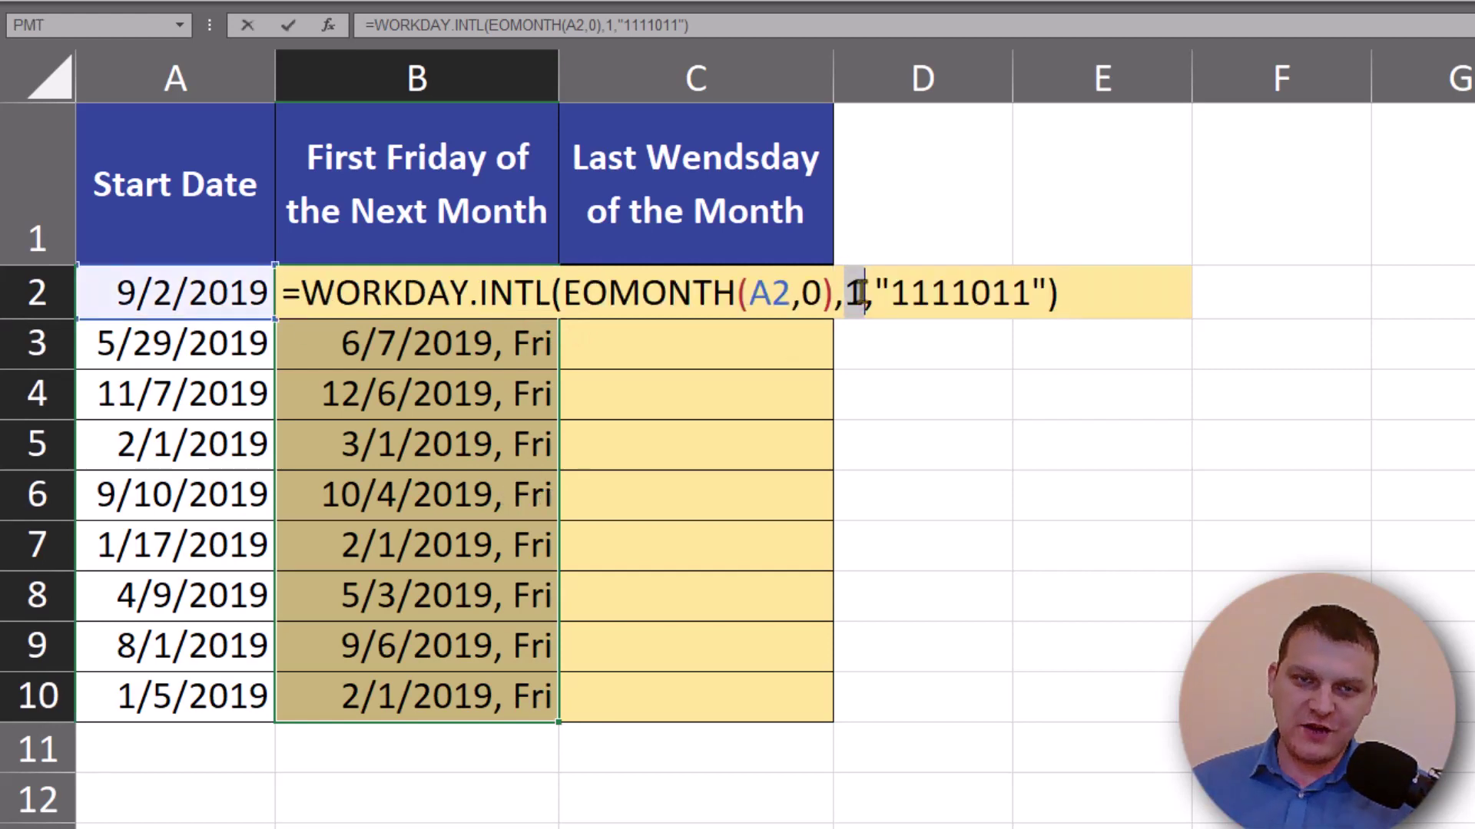
Try a days argument of 2 in the column B formula.
double_click(851, 292)
type("2")
key("ctrl+Return")
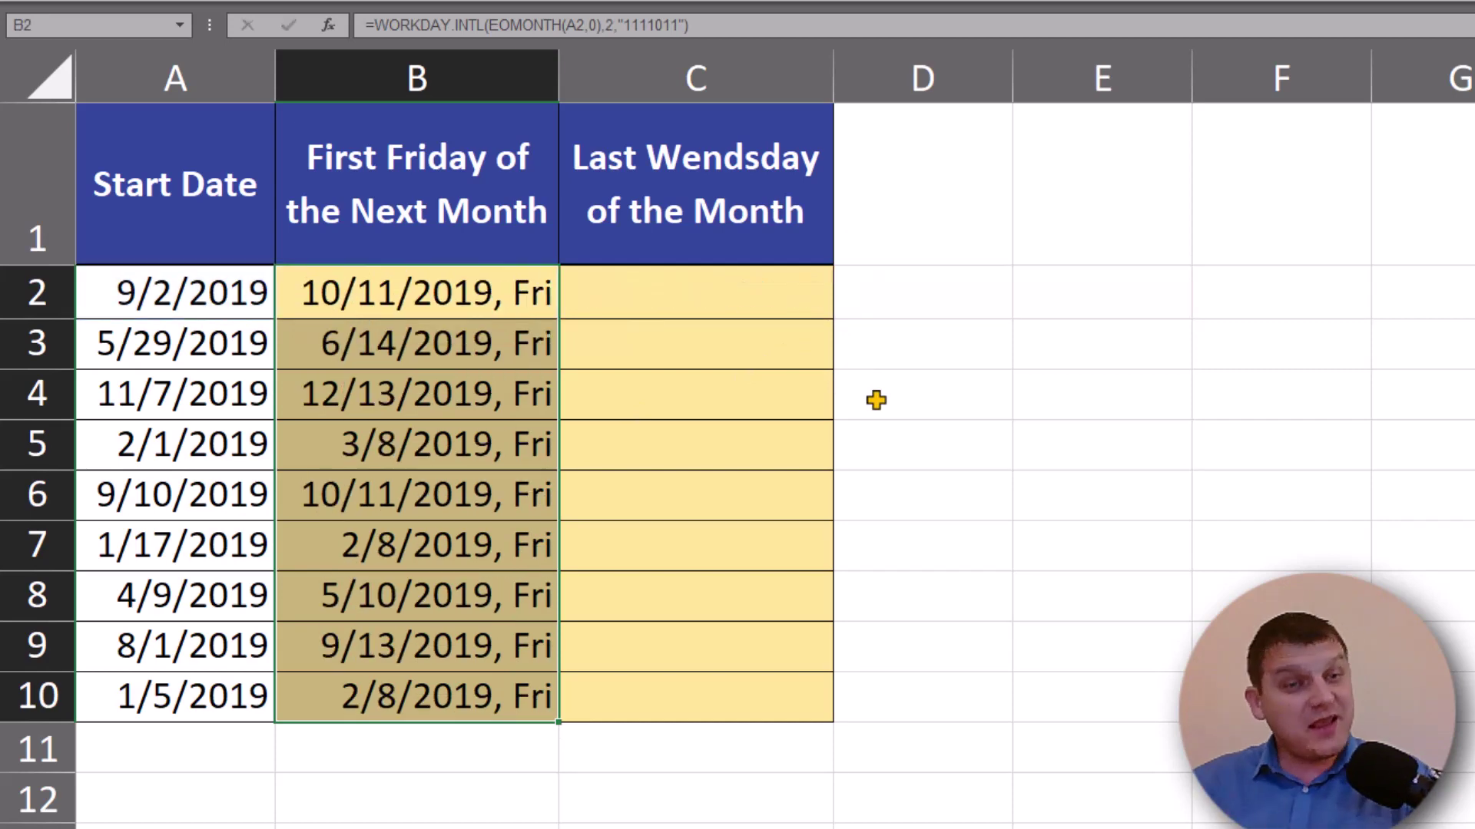
Restore the days argument to 1 and append +7, giving 10/11/2019, Fri in B2.
key("F2")
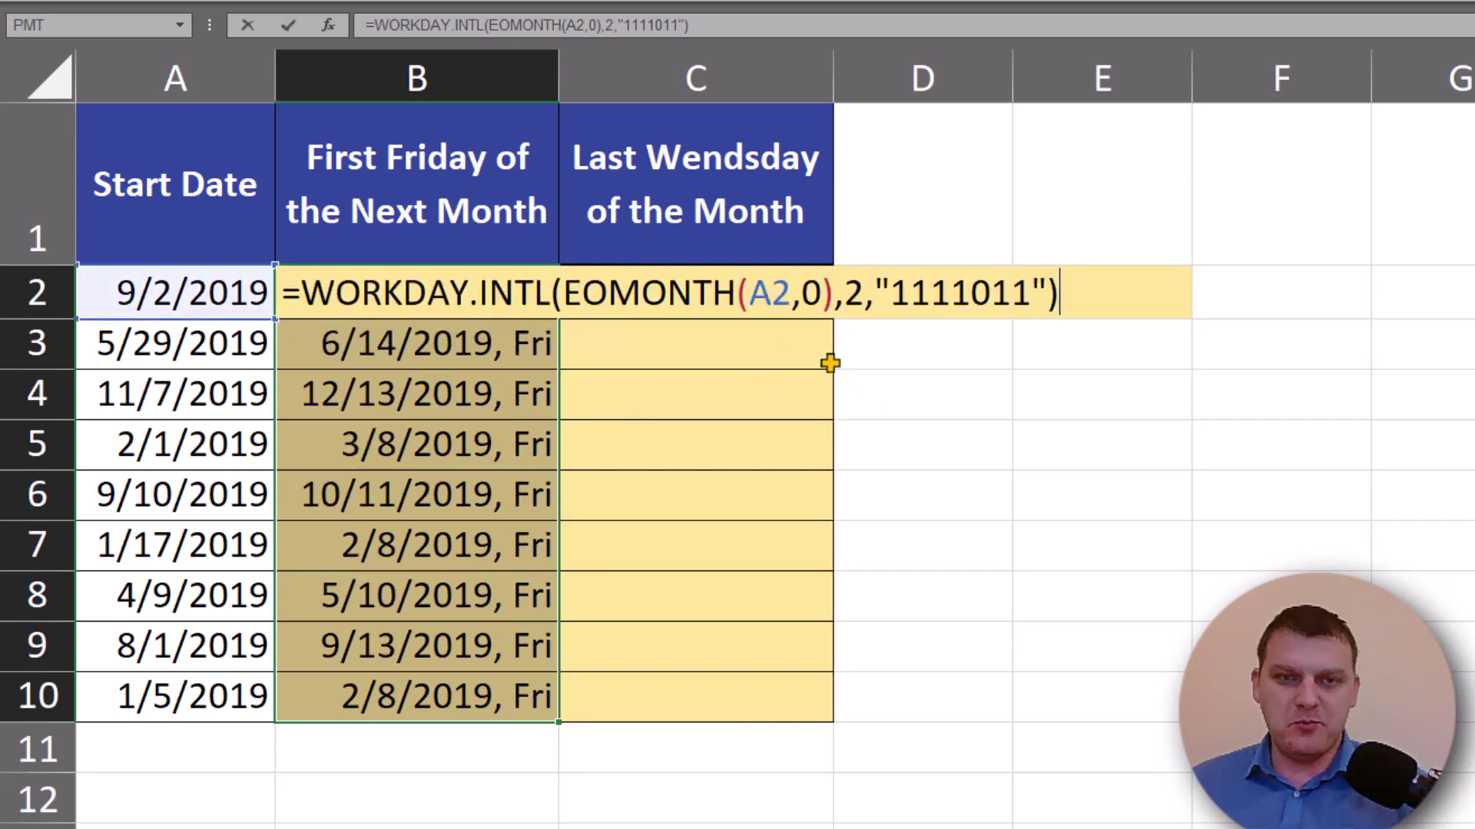
double_click(852, 299)
type("1")
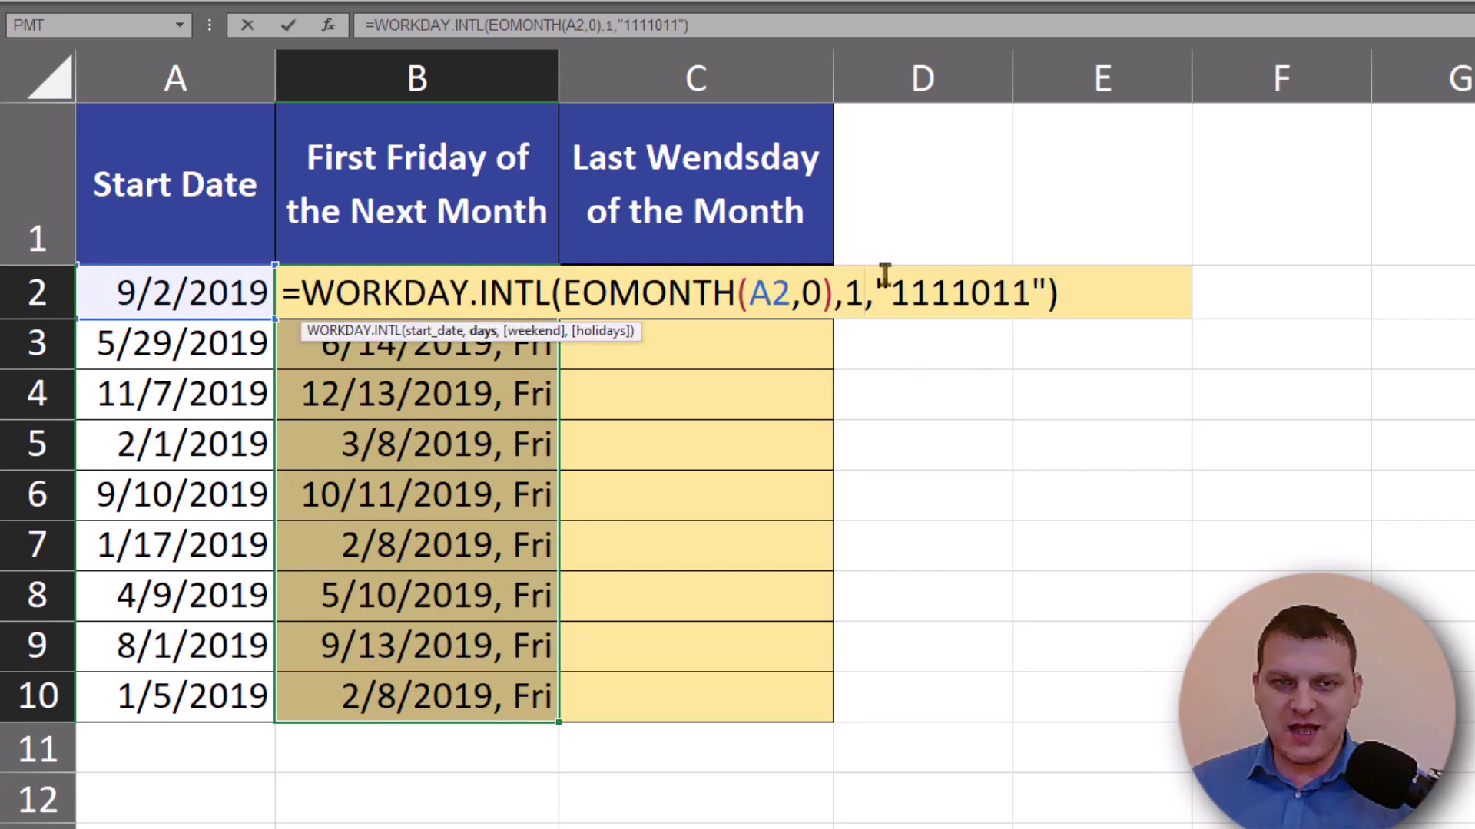
left_click(1106, 306)
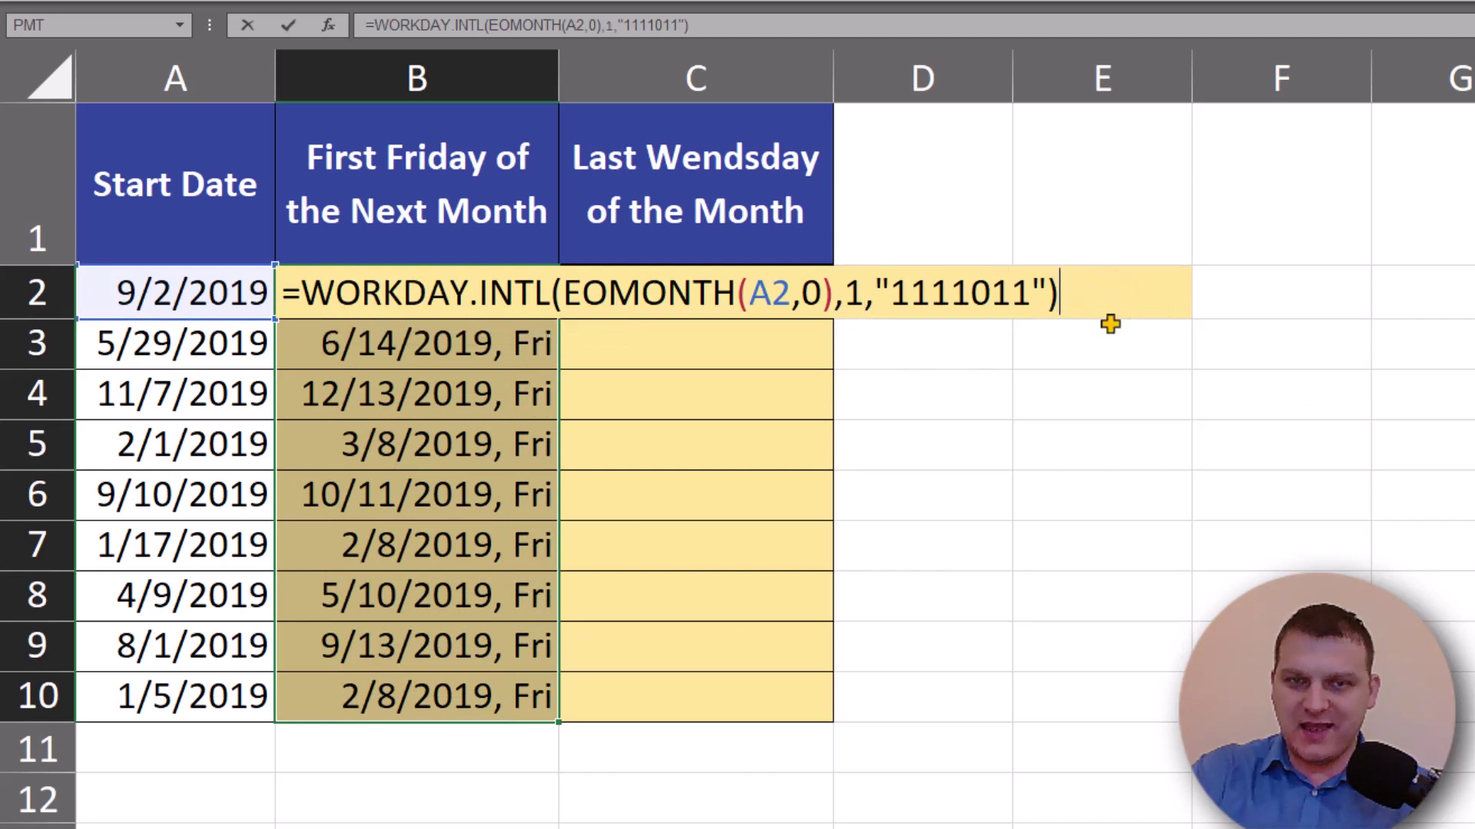
type("+7")
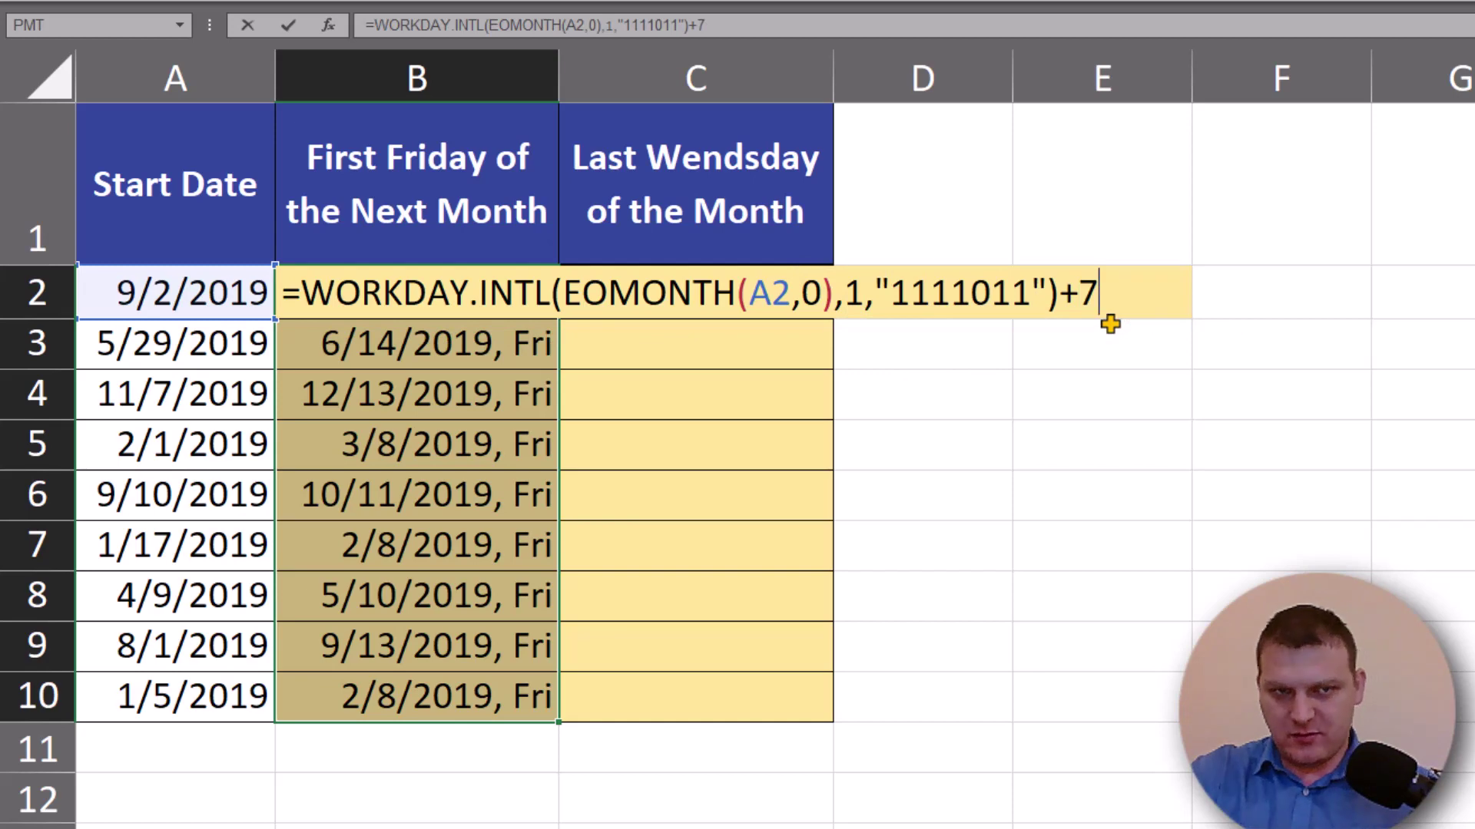
key("ctrl+Return")
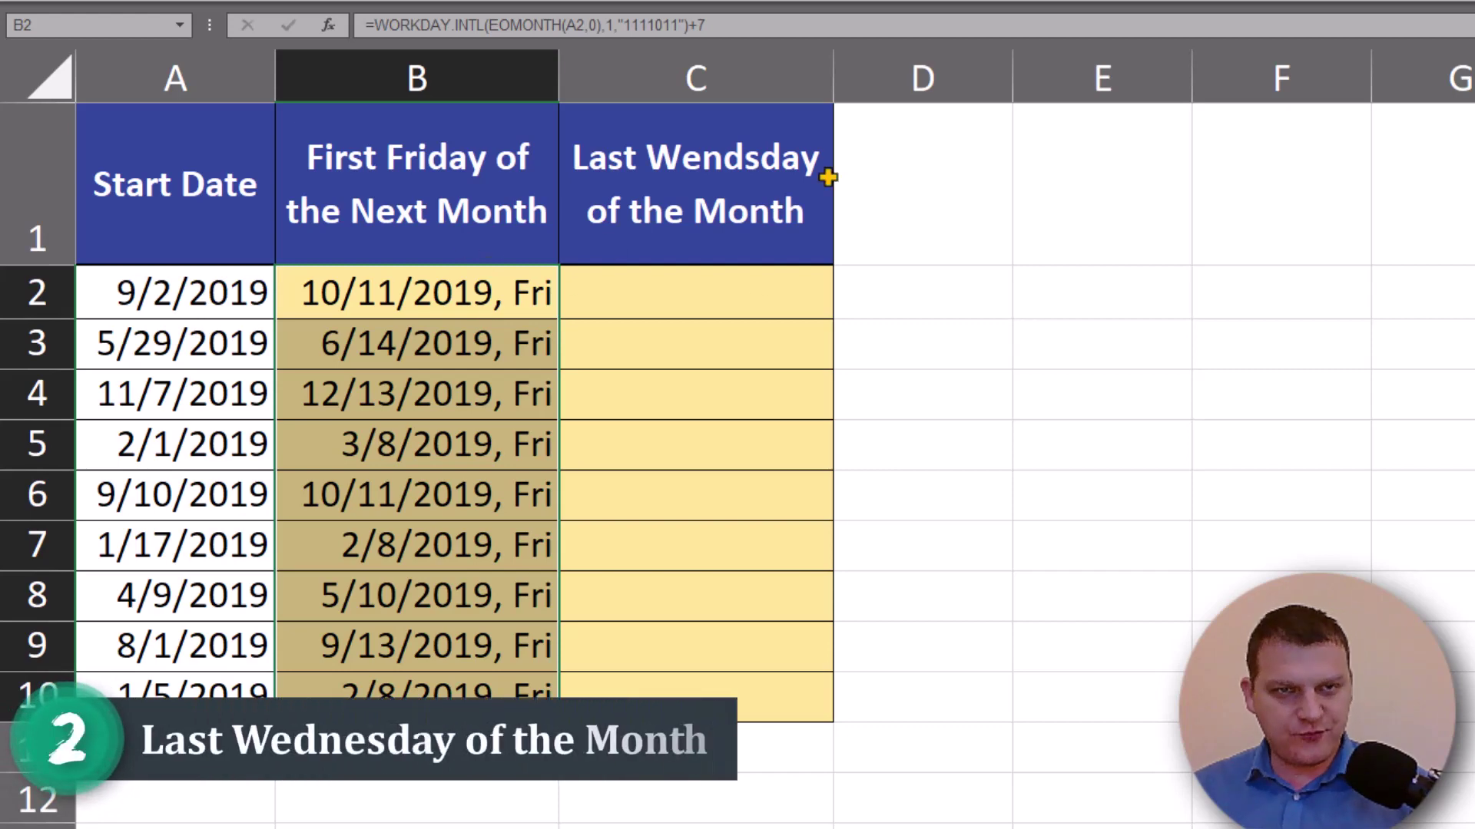
Copy B2's formula text and paste it into C2.
left_click(736, 236)
left_click(517, 287)
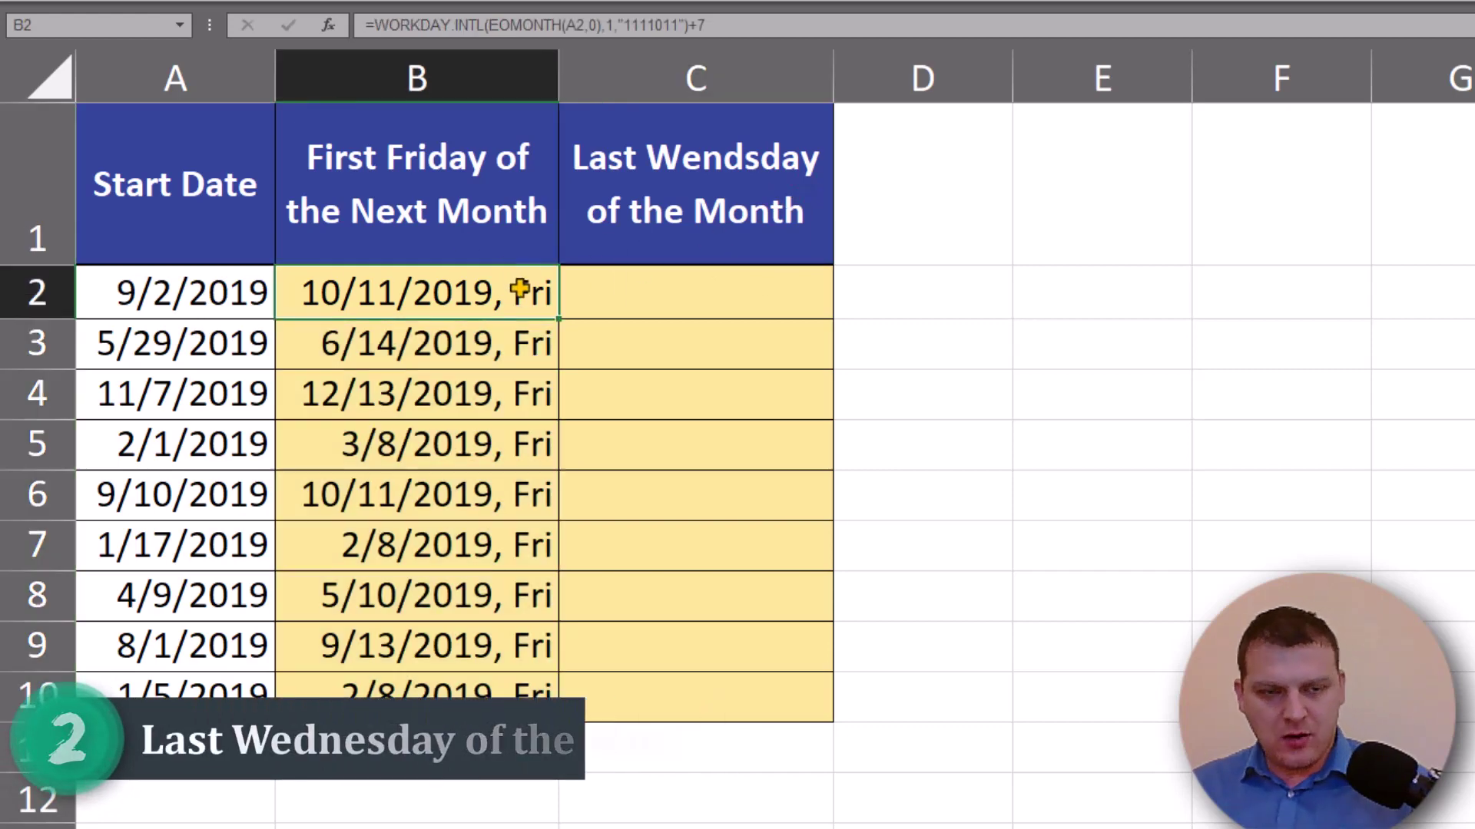
double_click(517, 287)
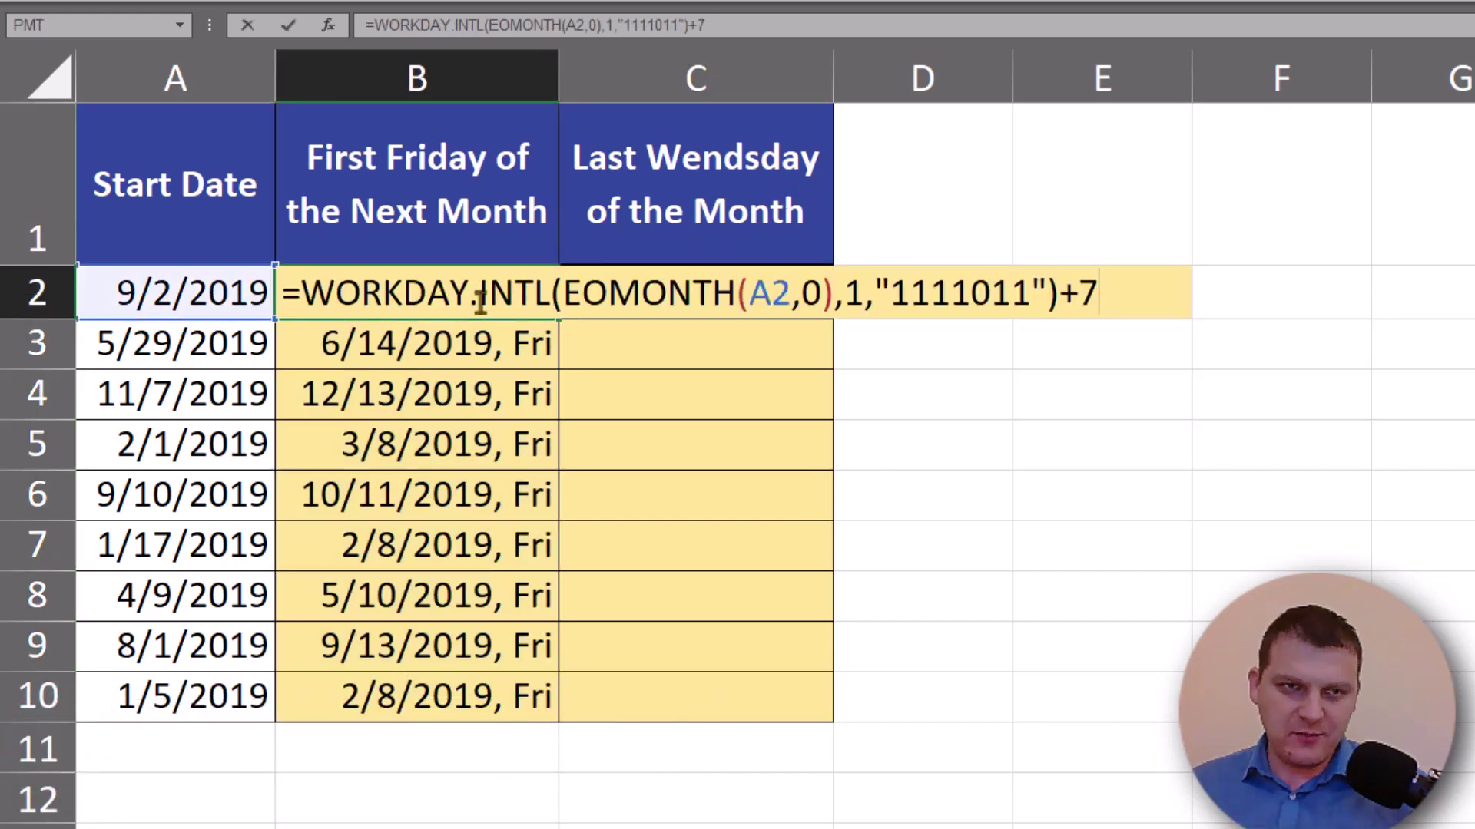
left_click(283, 296)
left_click_drag(282, 297, 1103, 296)
key("ctrl+c")
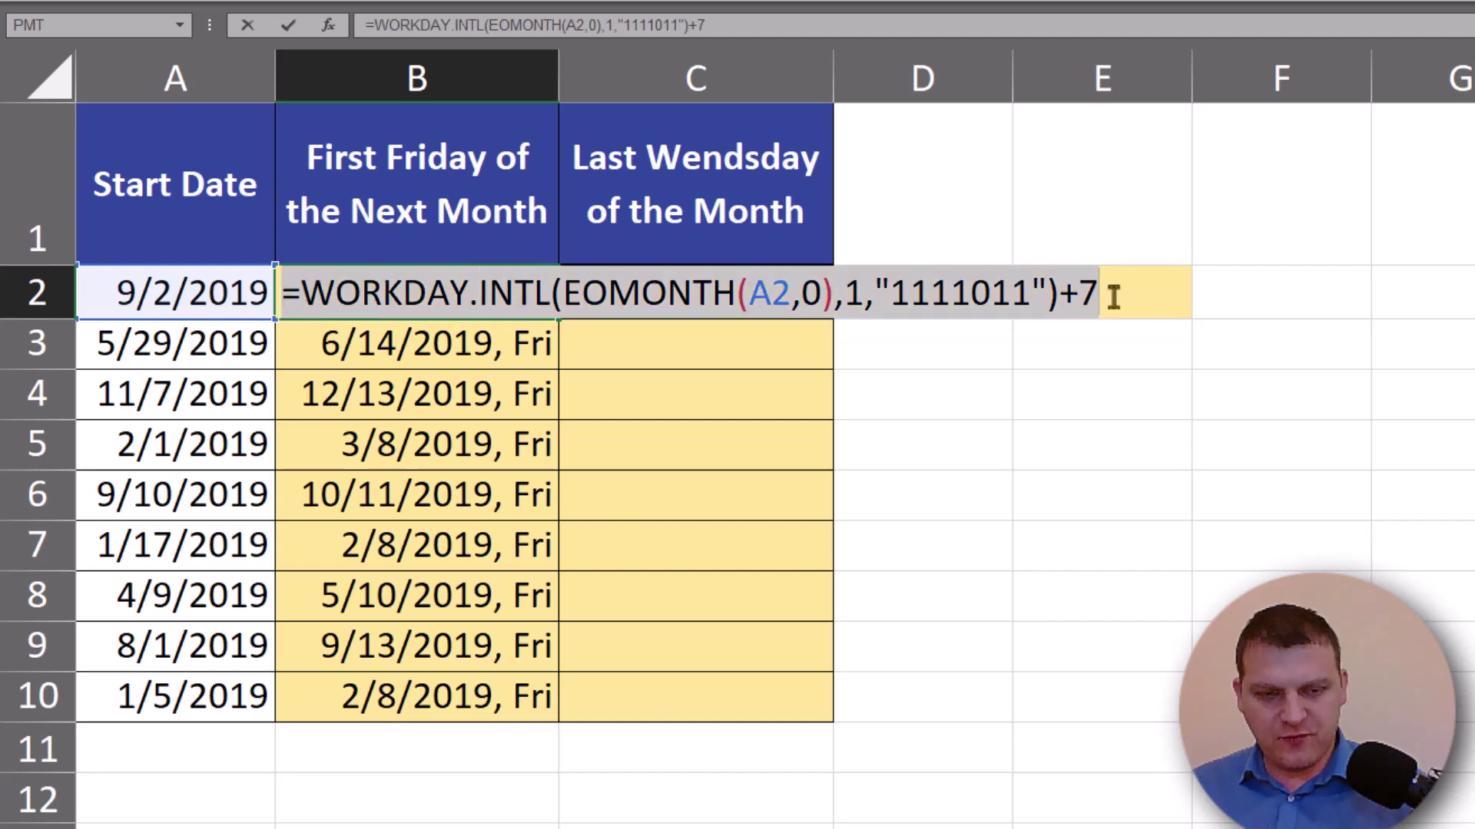
left_click(751, 299)
key("ctrl+v")
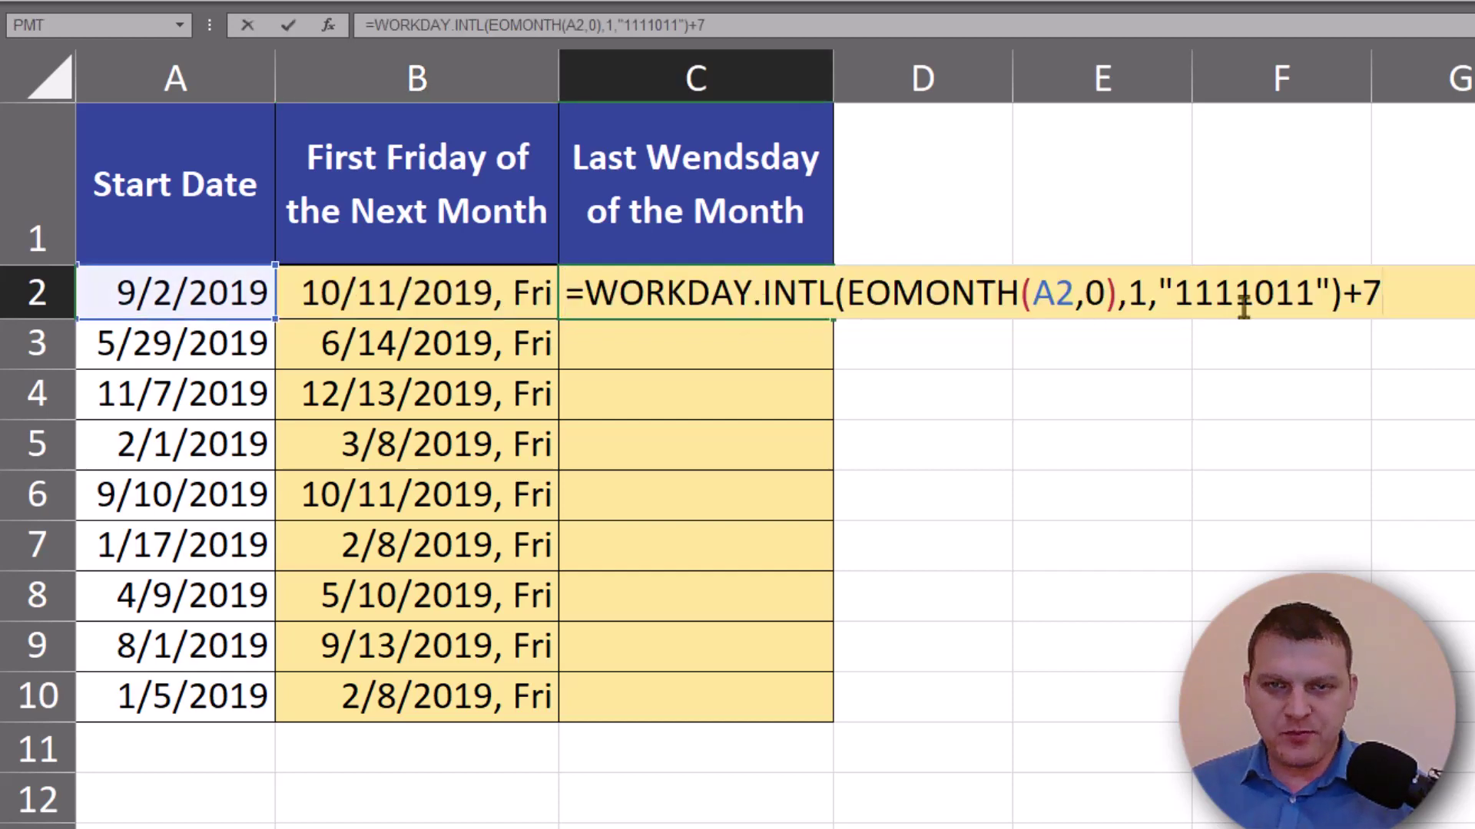
Change C2's weekend code to "1101111" and remove the +7, returning 10/2/2019, Wed.
mouse_move(1233, 296)
left_mouse_down()
mouse_move(1216, 296)
mouse_move(1254, 306)
left_mouse_up()
type("0")
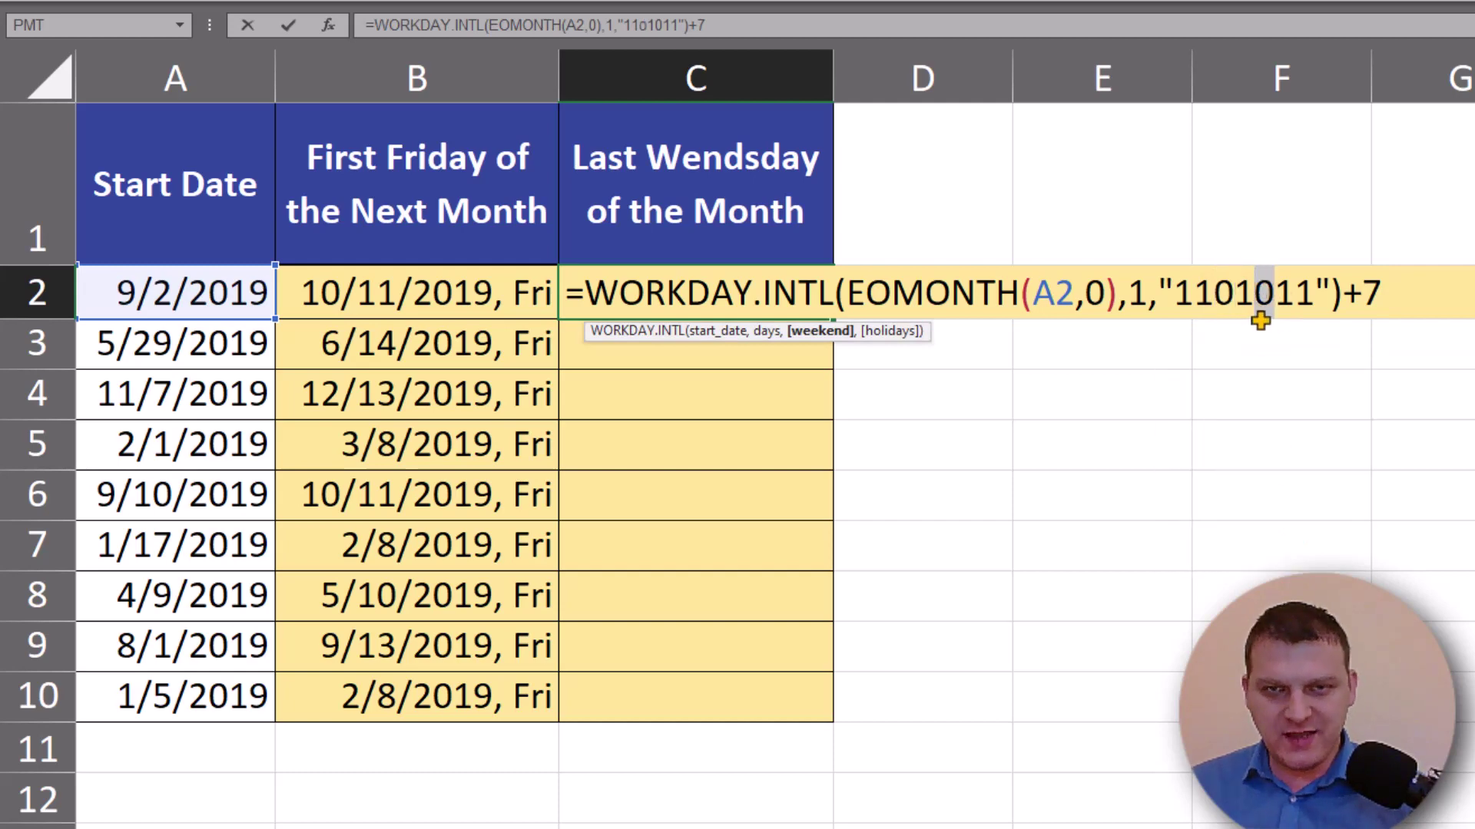
type("1")
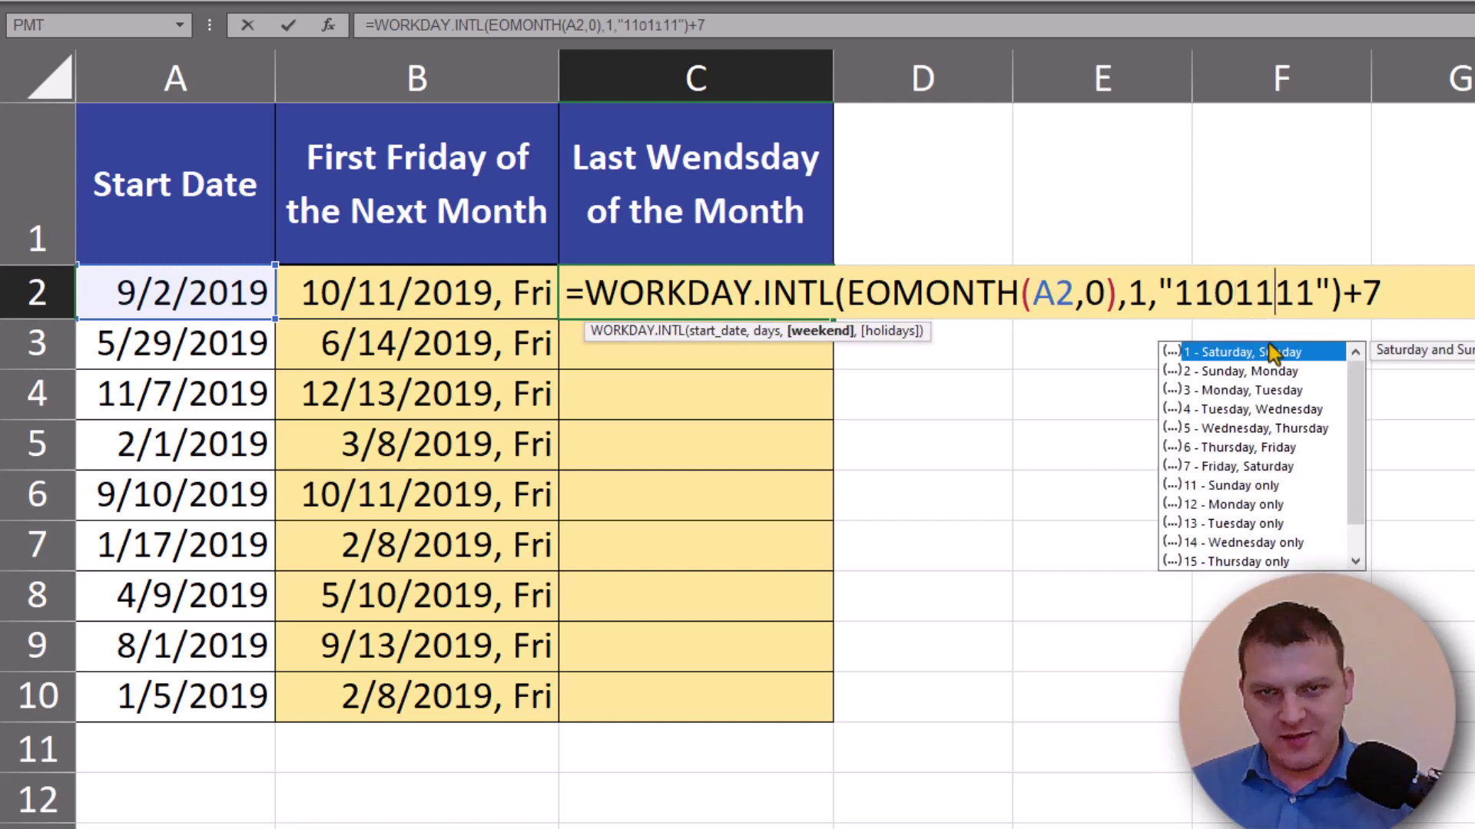
left_click(1353, 298)
left_click_drag(1354, 298, 1395, 303)
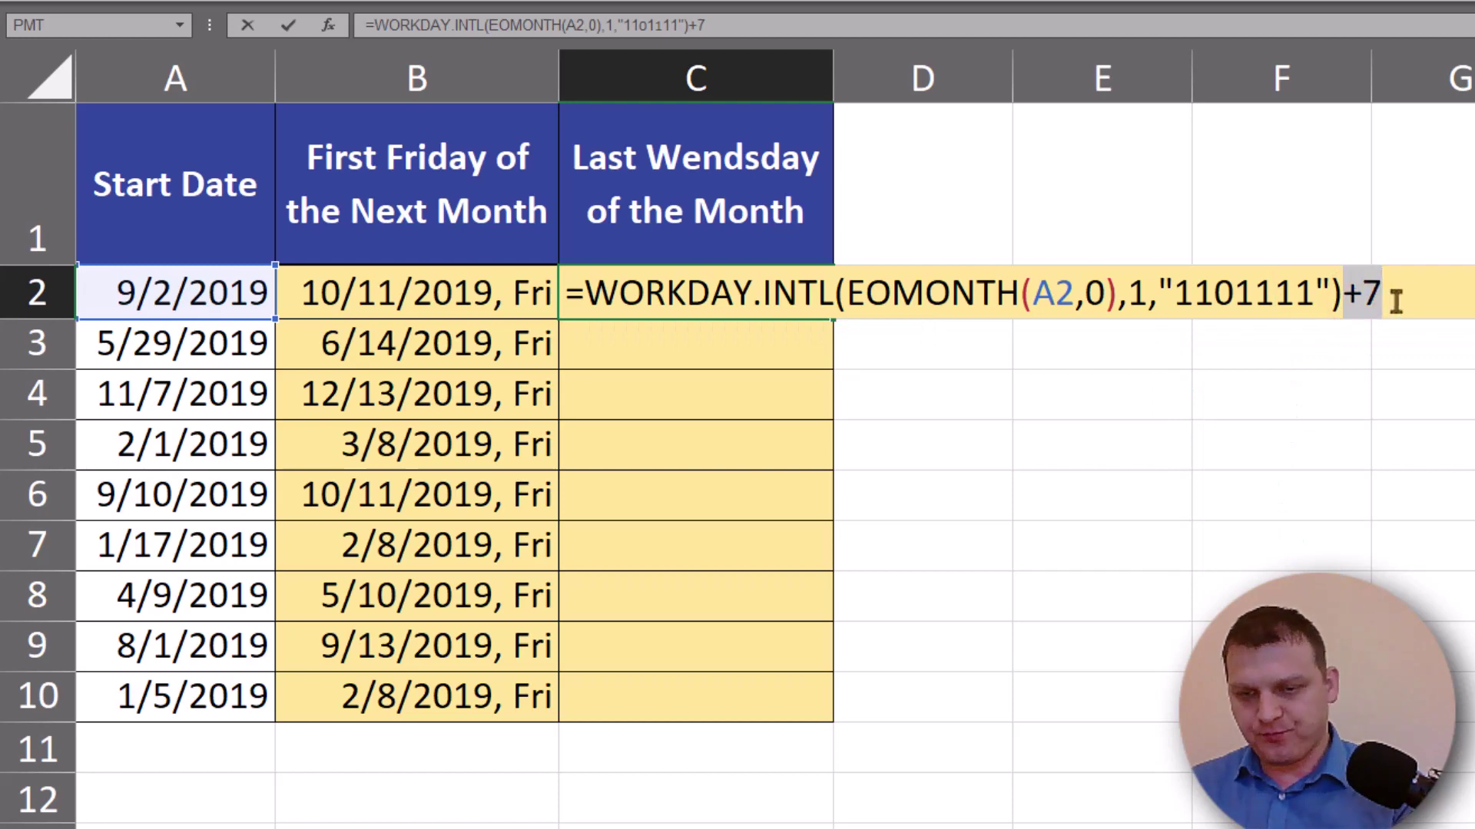
key("BackSpace")
key("Return")
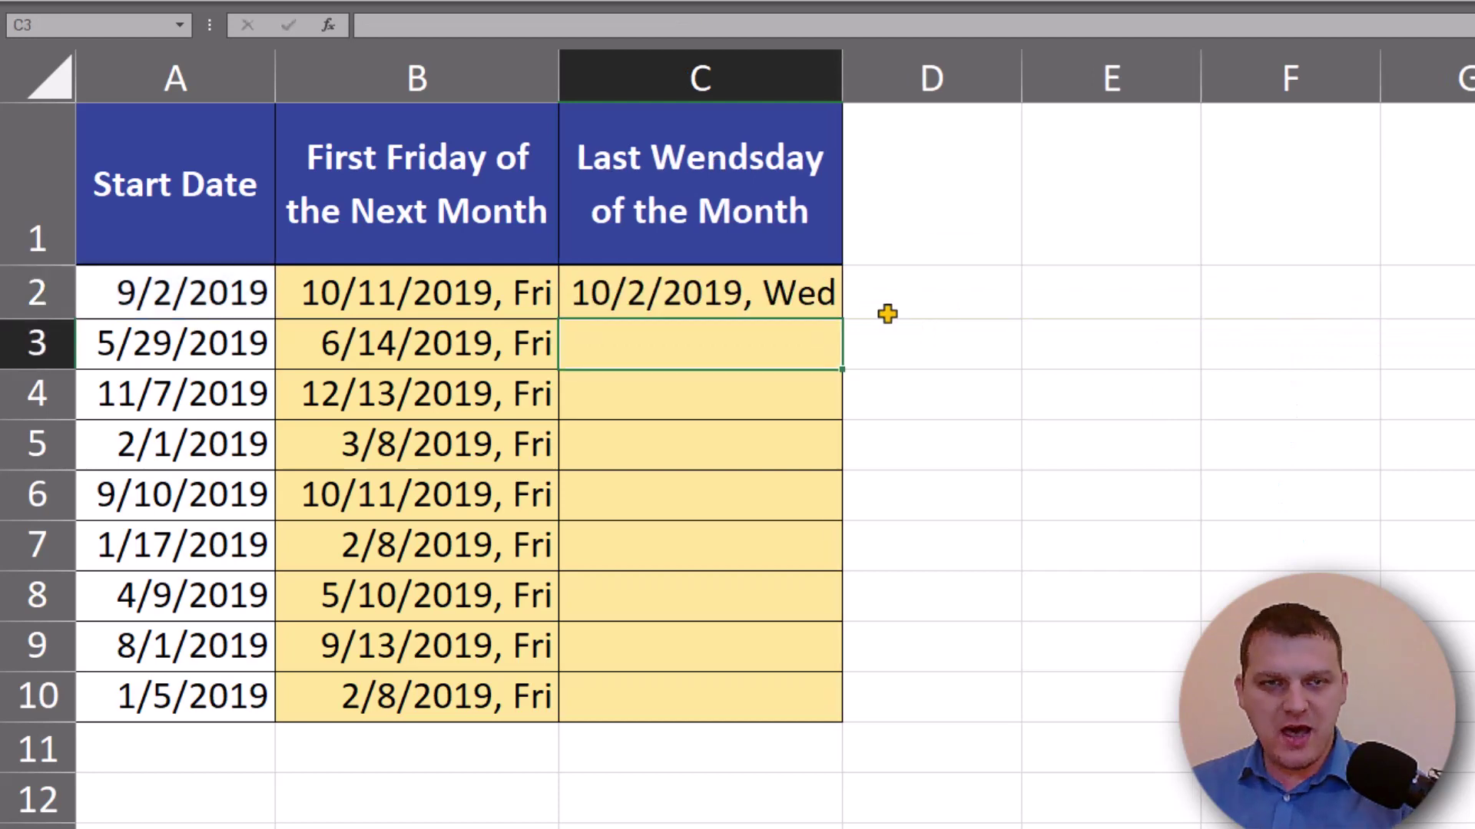
Append -7 to C2's formula, fill it down to C10, and autofit column C.
left_click(783, 300)
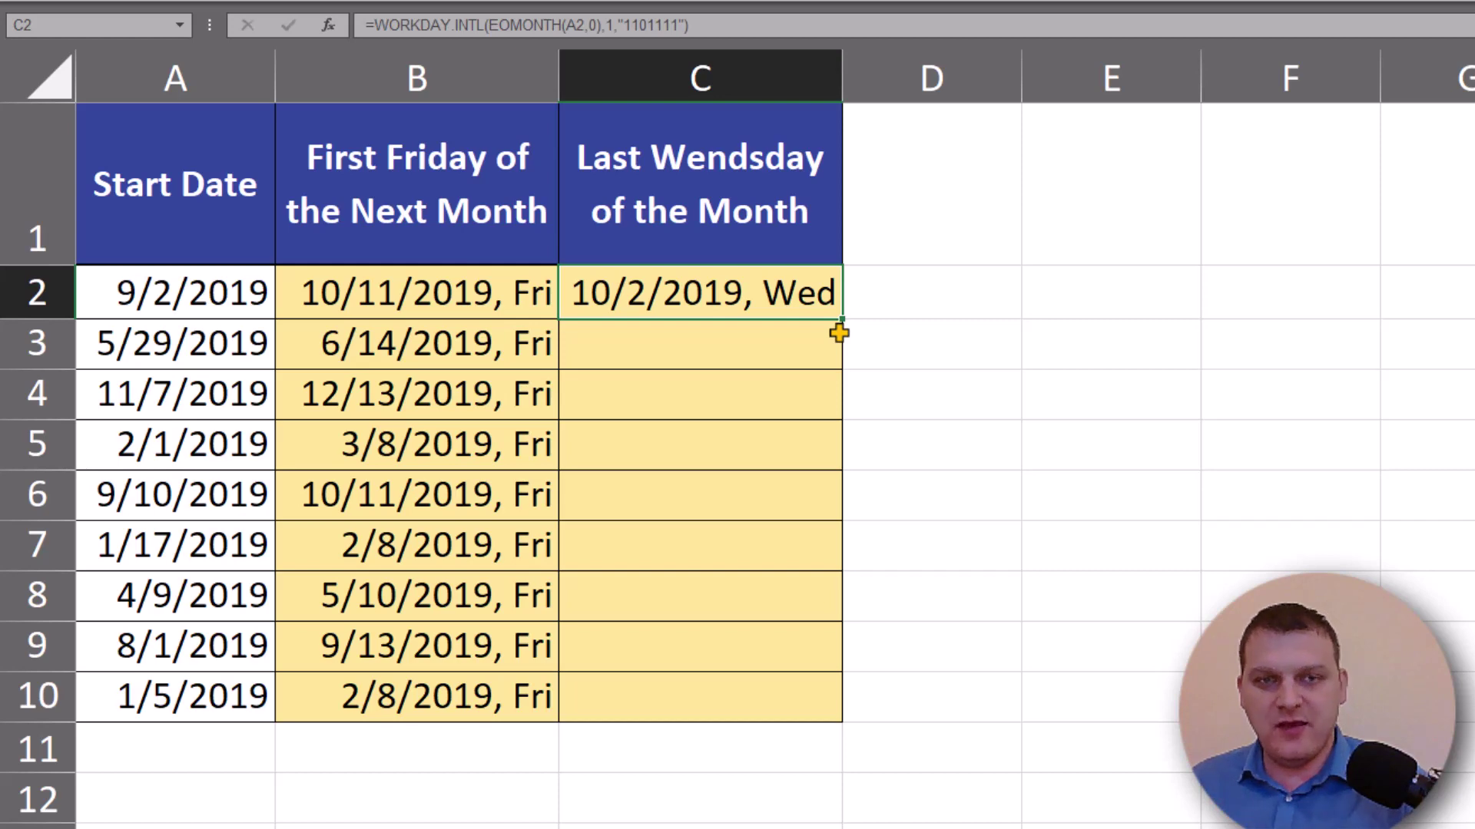
key("F2")
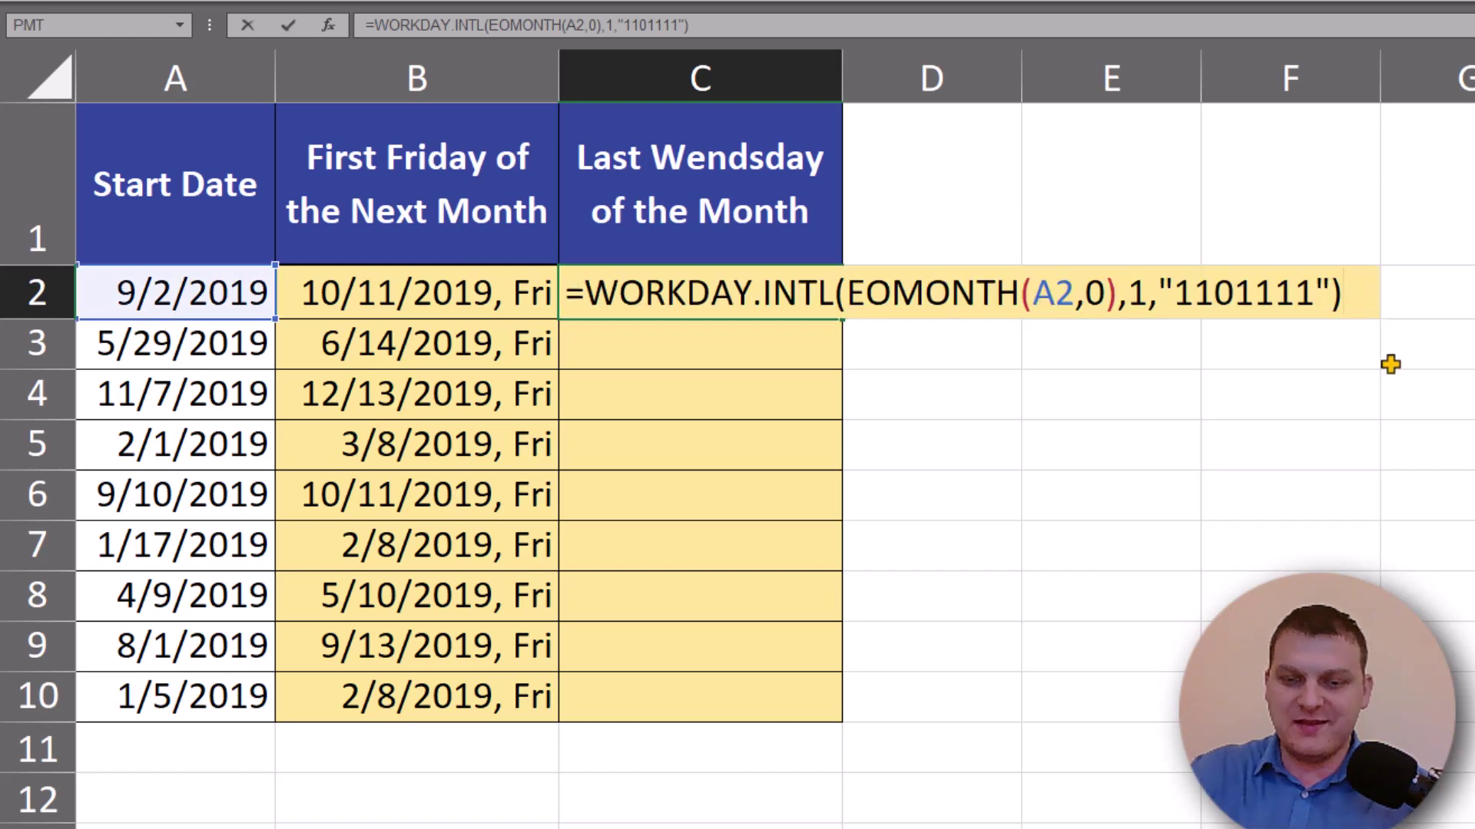
type("-7")
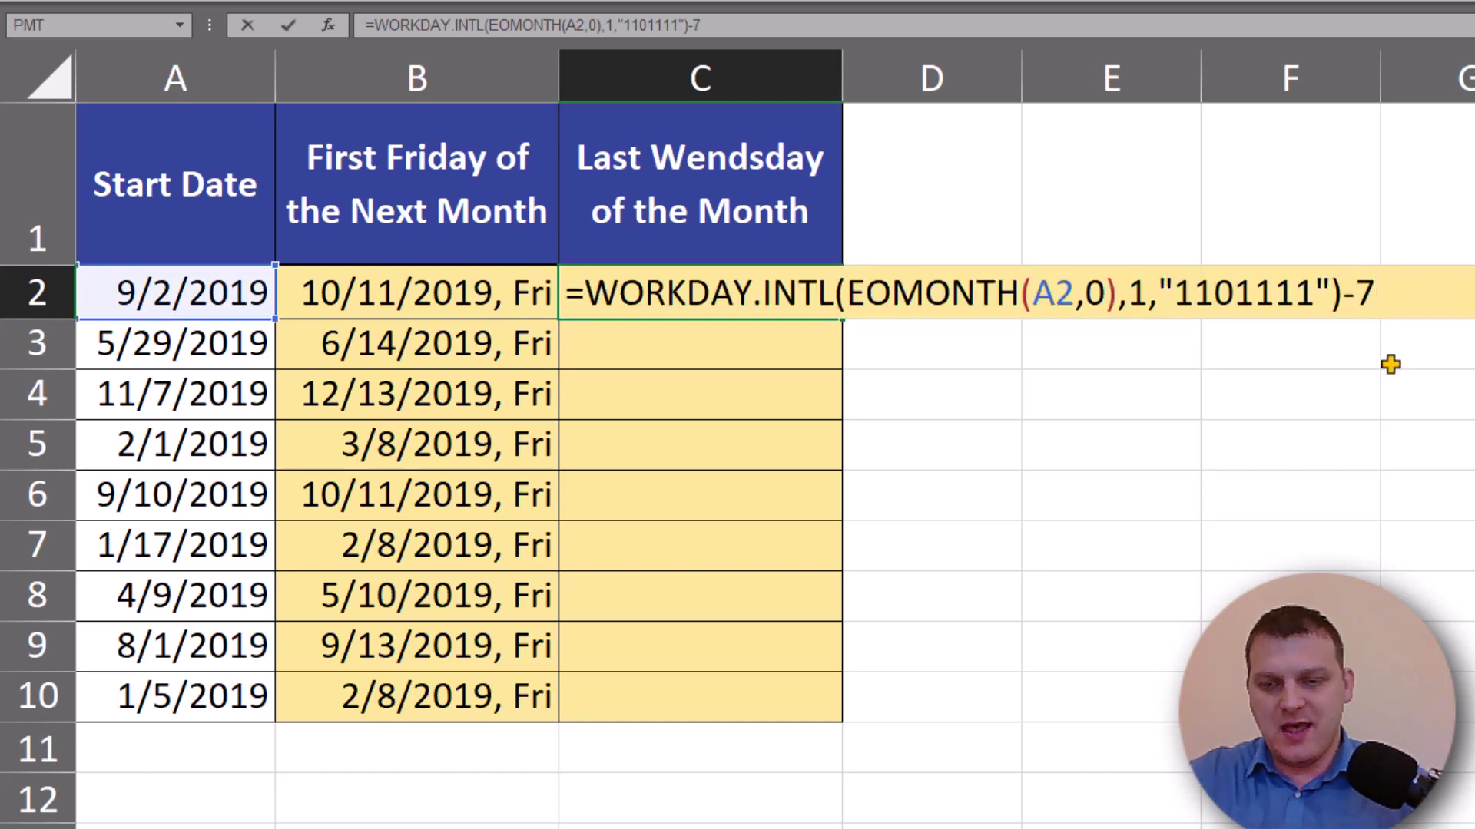
key("ctrl+Return")
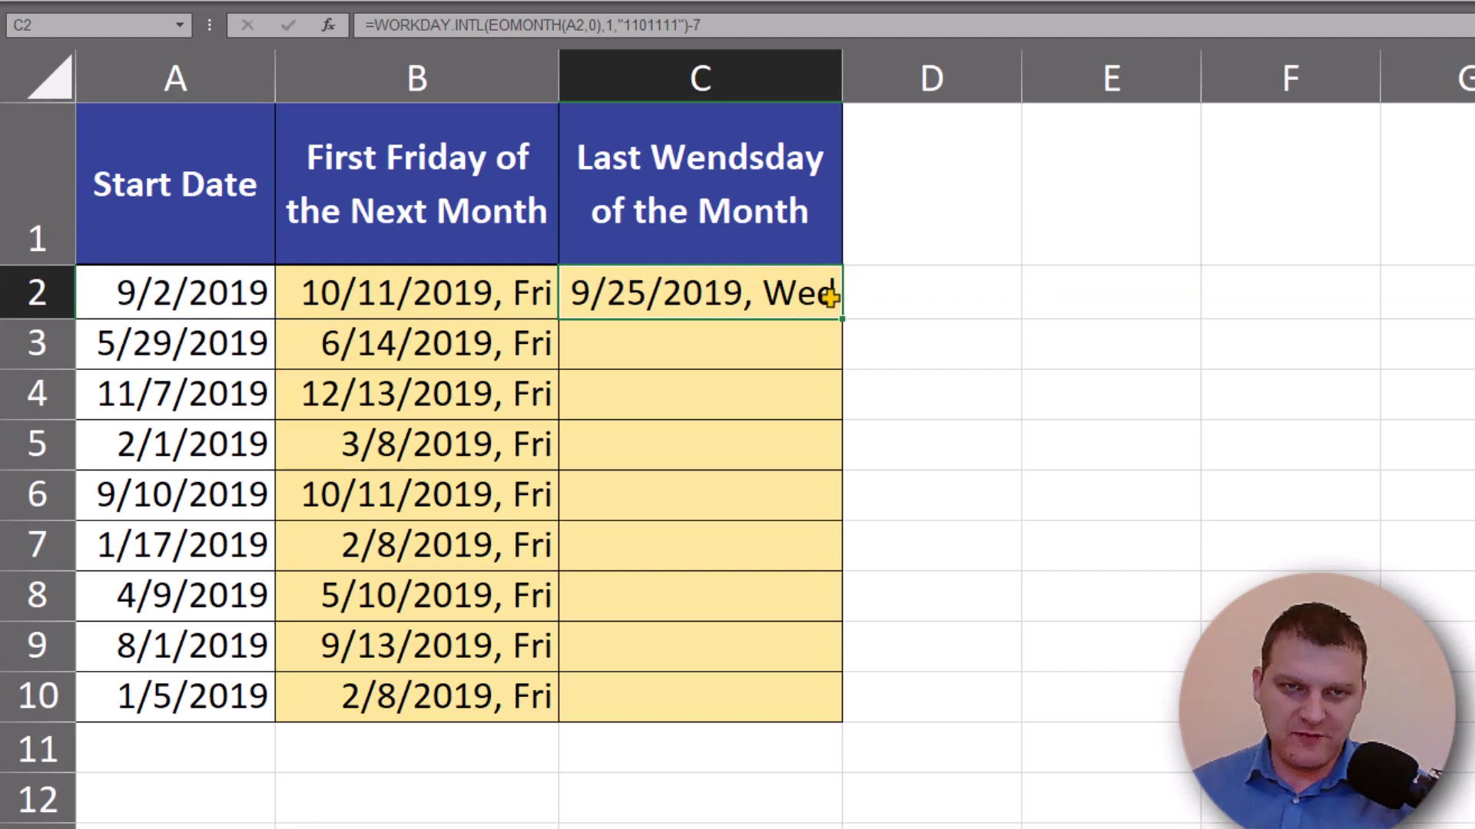
double_click(842, 321)
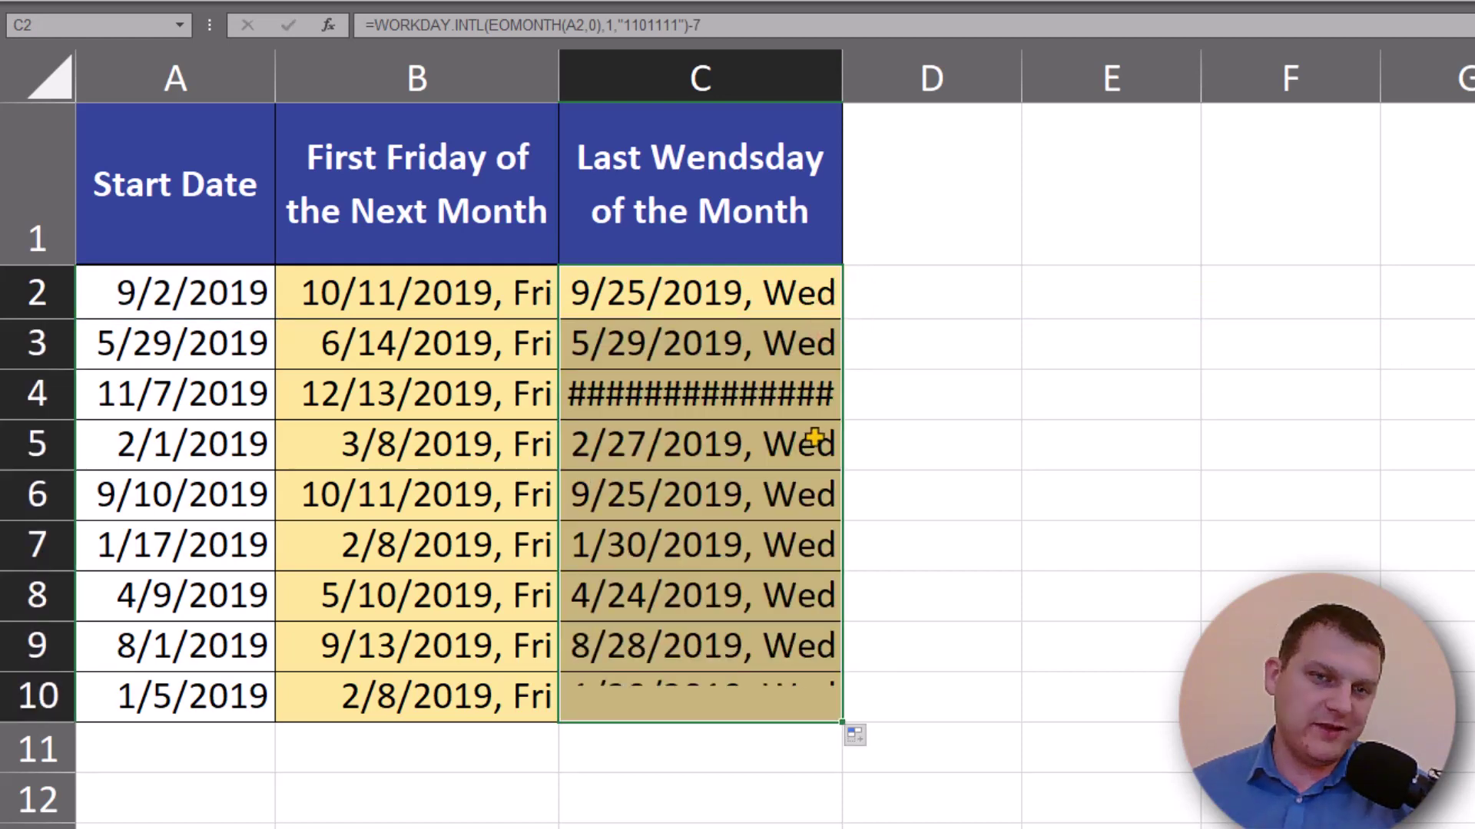
double_click(843, 80)
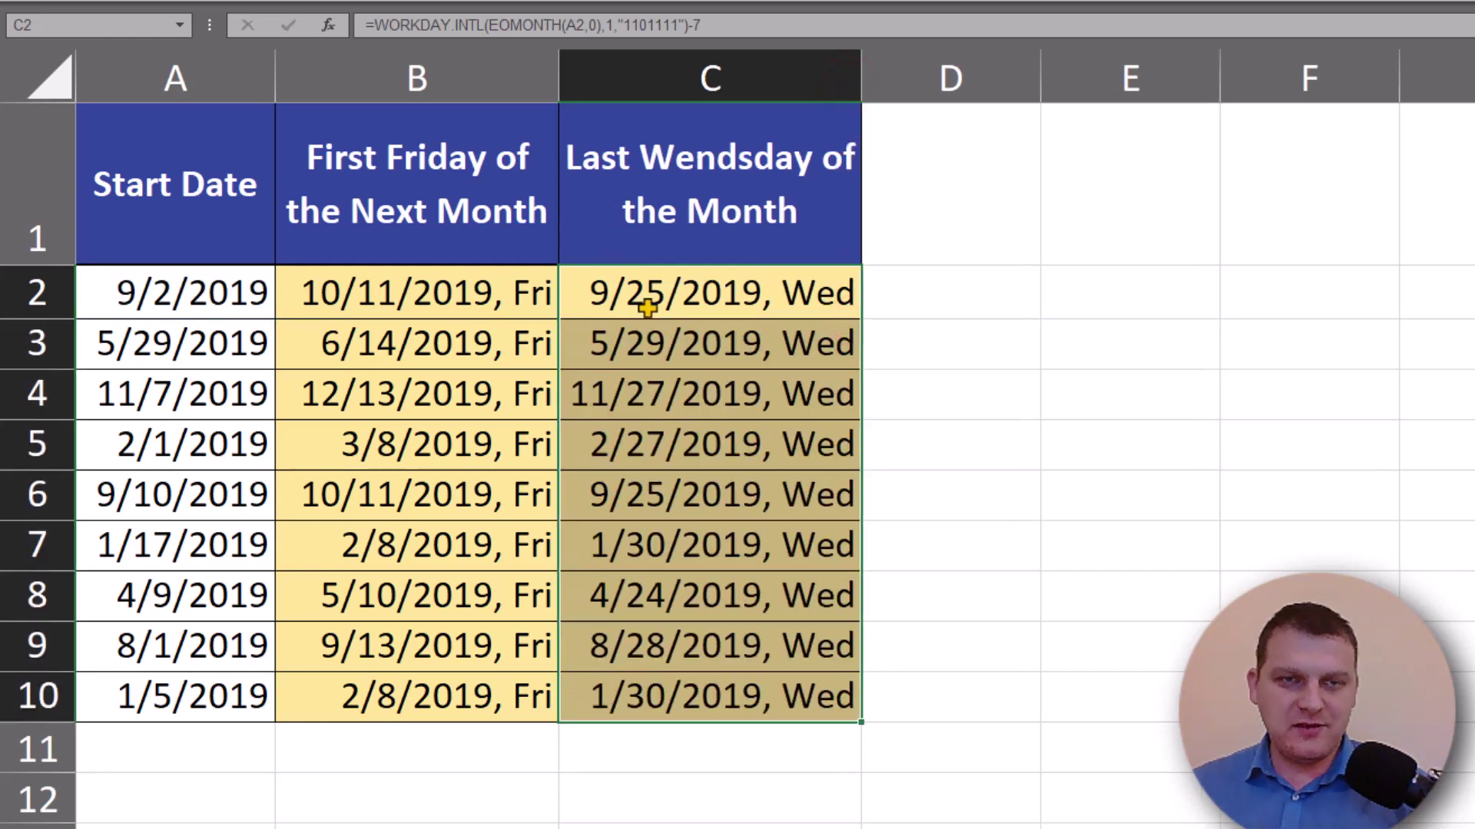
Display B2's =WORKDAY.INTL(EOMONTH(A2,0),1,"1111011")+7 formula in the cell for review.
left_click(527, 288)
key("F2")
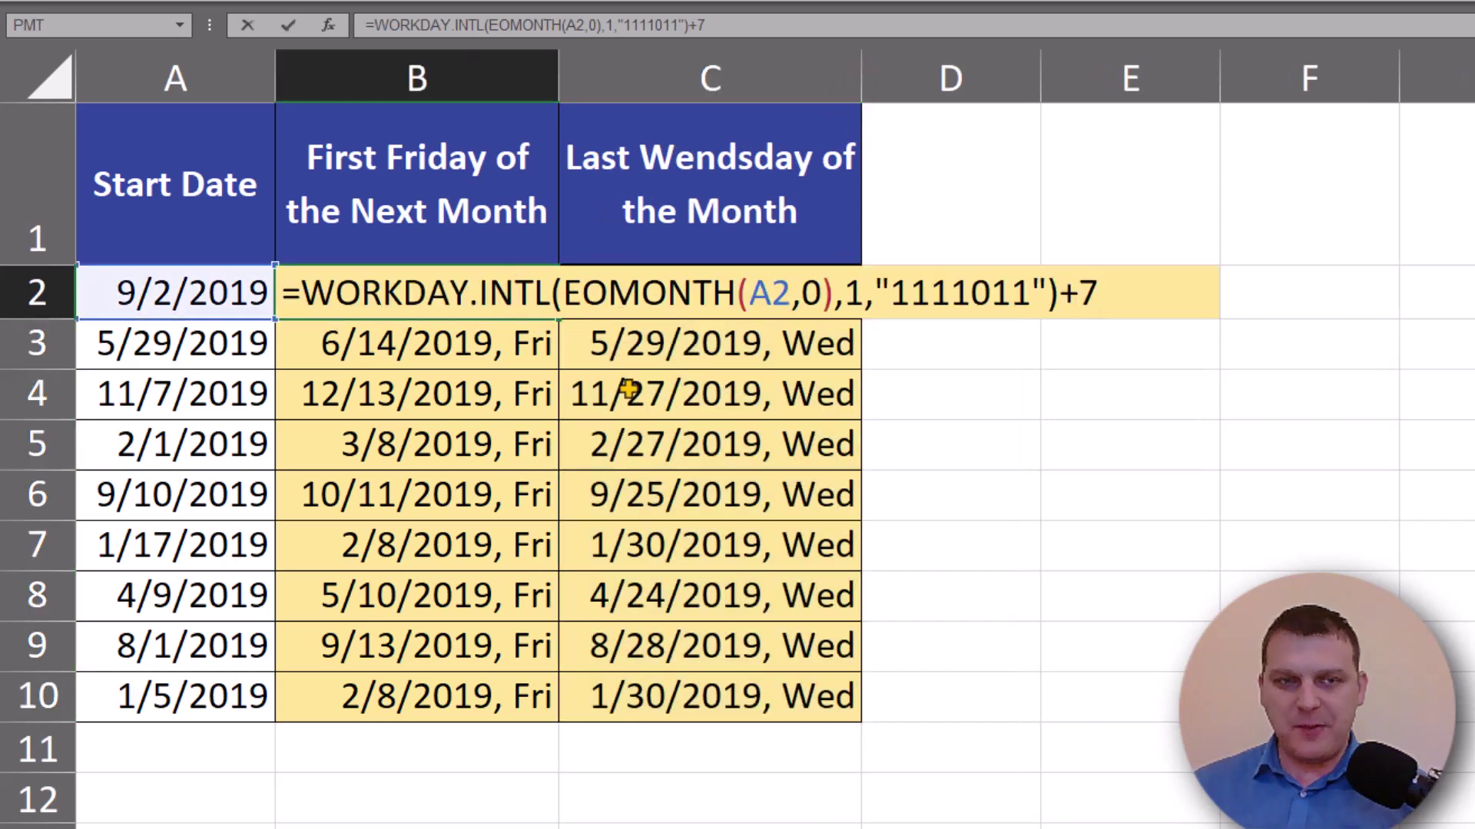